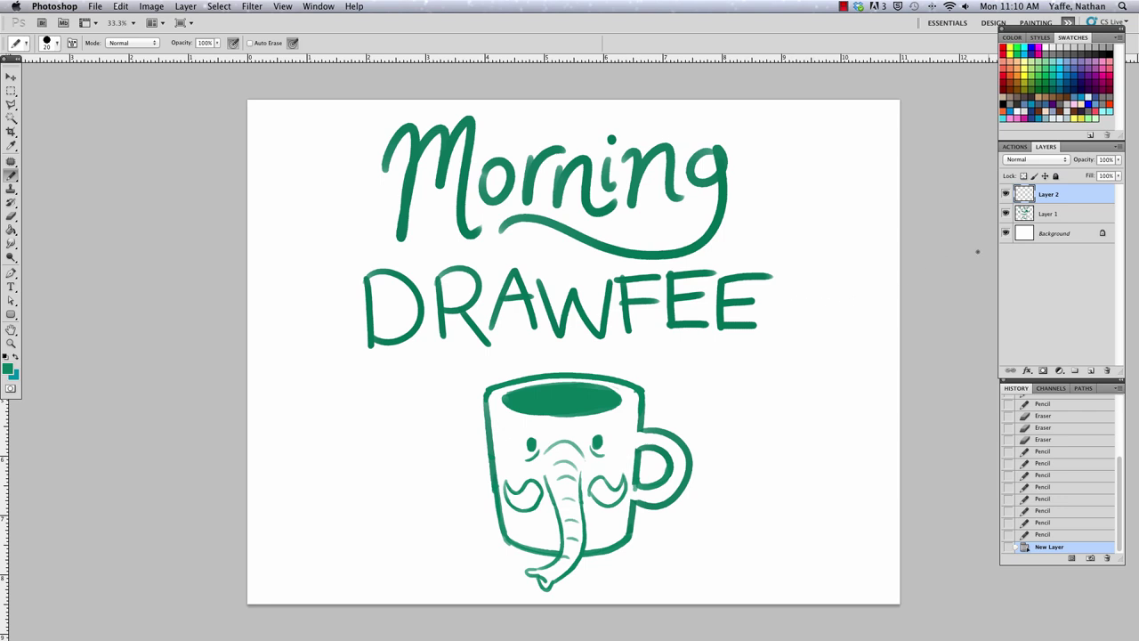
Hide Layer 1 to leave a blank canvas and enlarge the view of the drawing area.
key("z")
left_click_drag(756, 297, 767, 279)
left_click_drag(803, 352, 808, 351)
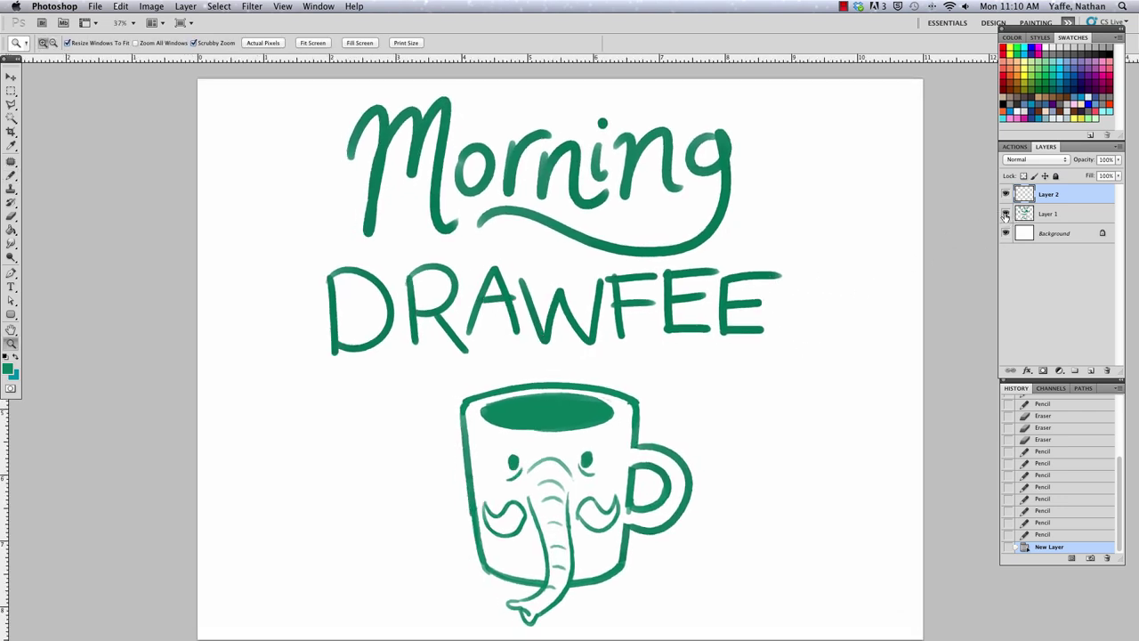
left_click(1006, 214)
left_click_drag(616, 413, 626, 391)
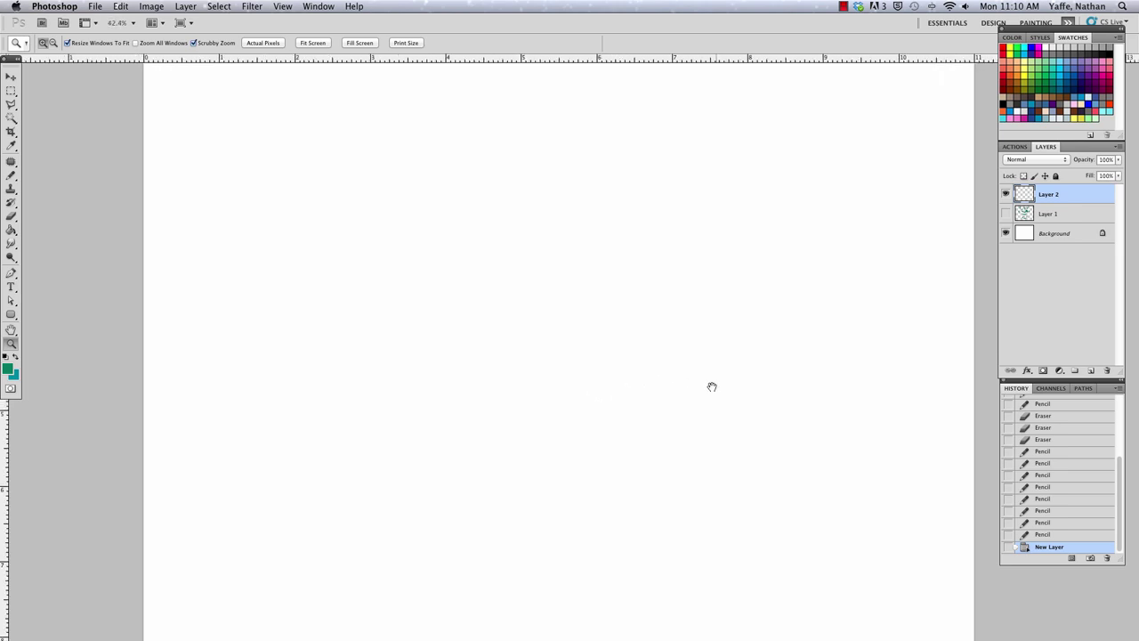
Sketch an elephant's head on Layer 2 in green pencil, with the top of the head running into a rounded, pointed ear.
key("b")
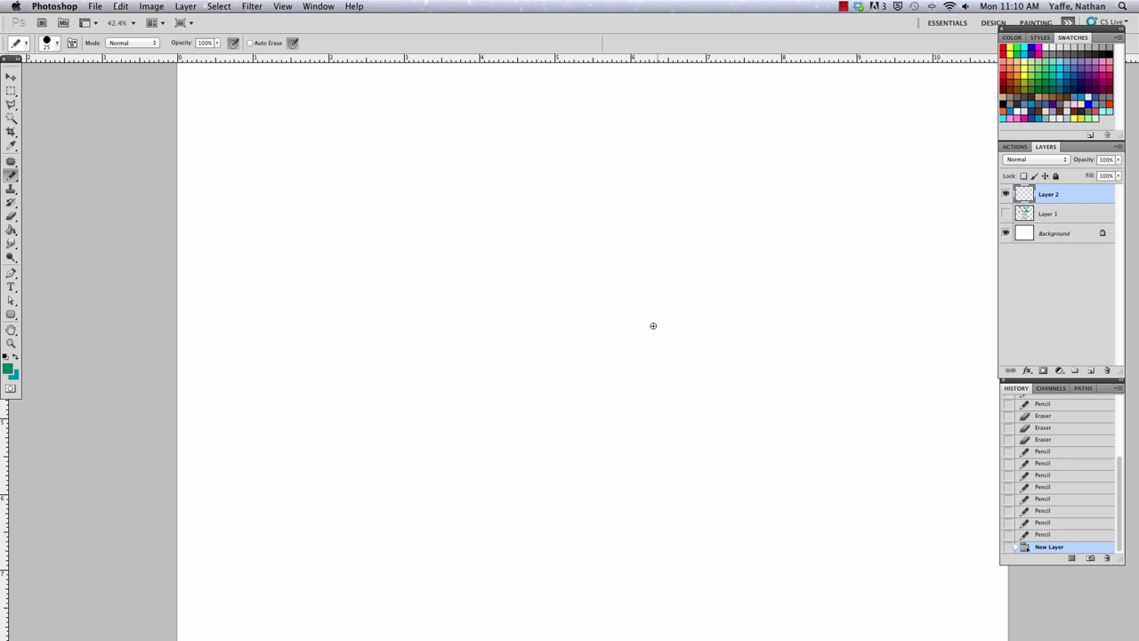
left_click_drag(684, 324, 653, 326)
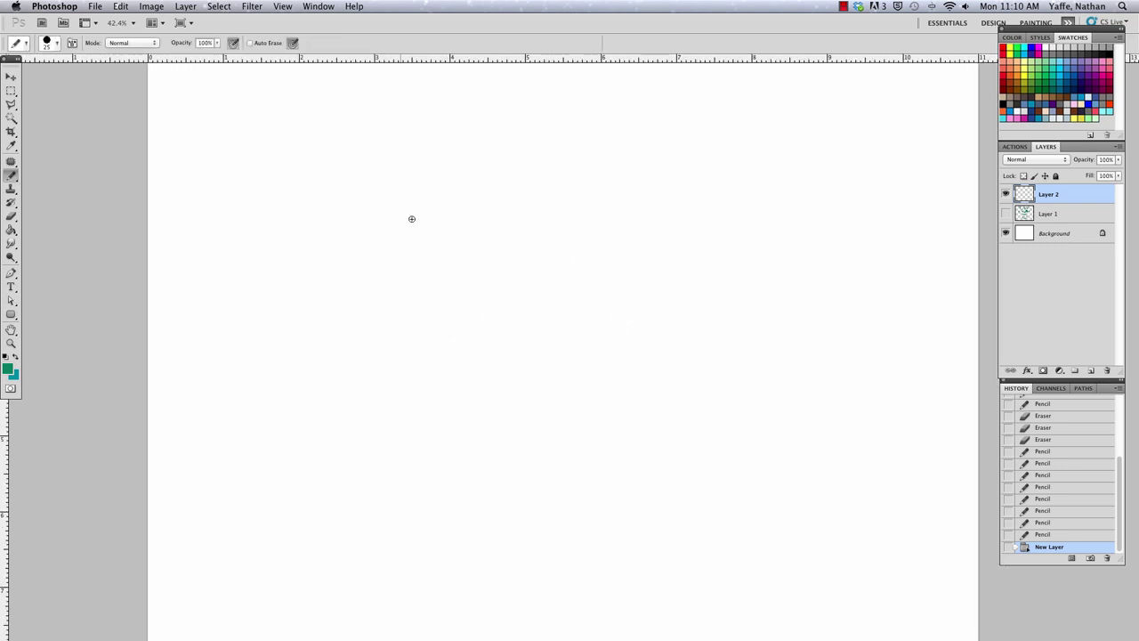
mouse_move(411, 218)
left_mouse_down()
mouse_move(269, 337)
mouse_move(266, 418)
left_mouse_up()
left_click_drag(268, 331, 267, 420)
key("e")
left_click_drag(270, 343, 274, 408)
key("b")
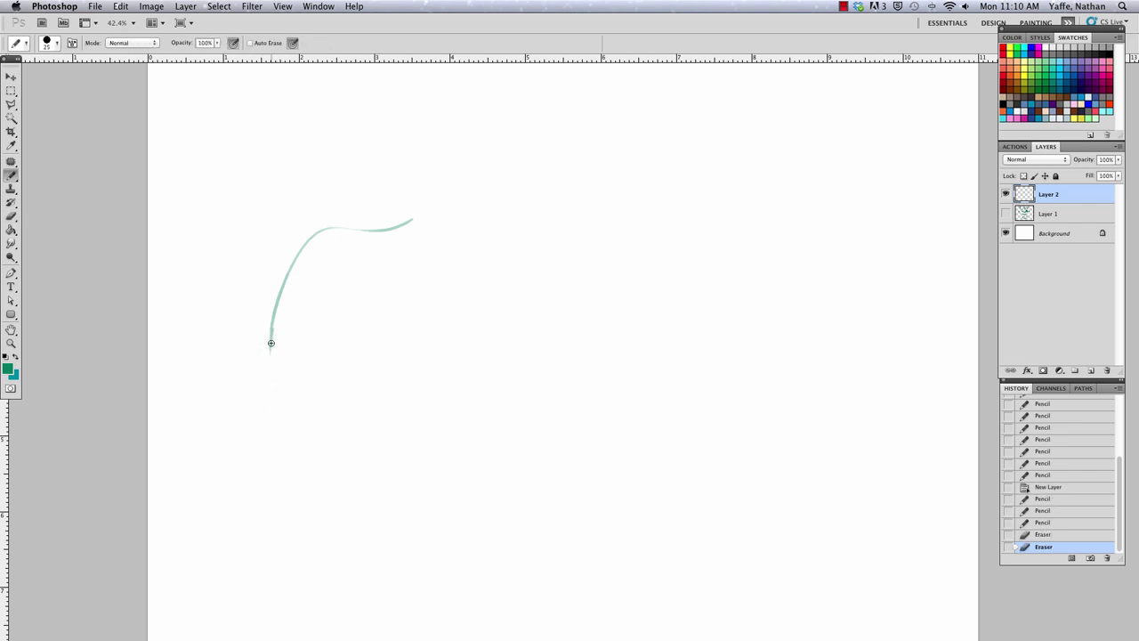
mouse_move(271, 343)
left_mouse_down()
mouse_move(351, 429)
mouse_move(281, 386)
mouse_move(342, 415)
mouse_move(387, 311)
left_mouse_up()
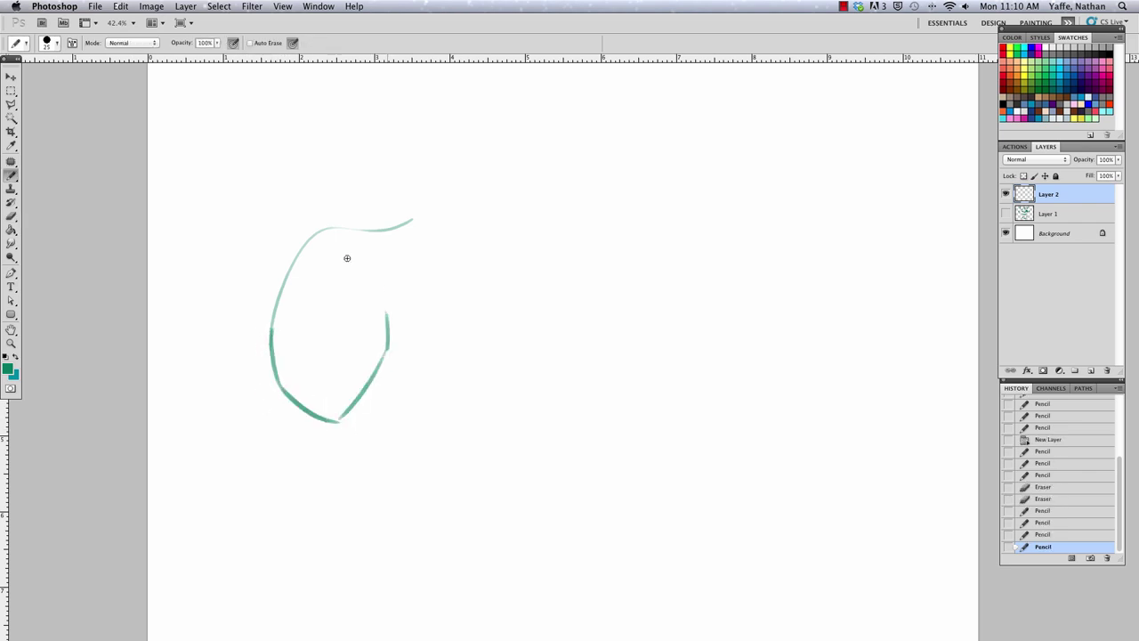
Strengthen the top-of-head line and retrace the back and front edges of the ear.
mouse_move(309, 238)
left_mouse_down()
mouse_move(274, 331)
mouse_move(415, 218)
mouse_move(370, 240)
mouse_move(426, 215)
left_mouse_up()
key("e")
key("b")
key("z")
left_click_drag(437, 281, 446, 264)
key("b")
left_click_drag(384, 307, 384, 358)
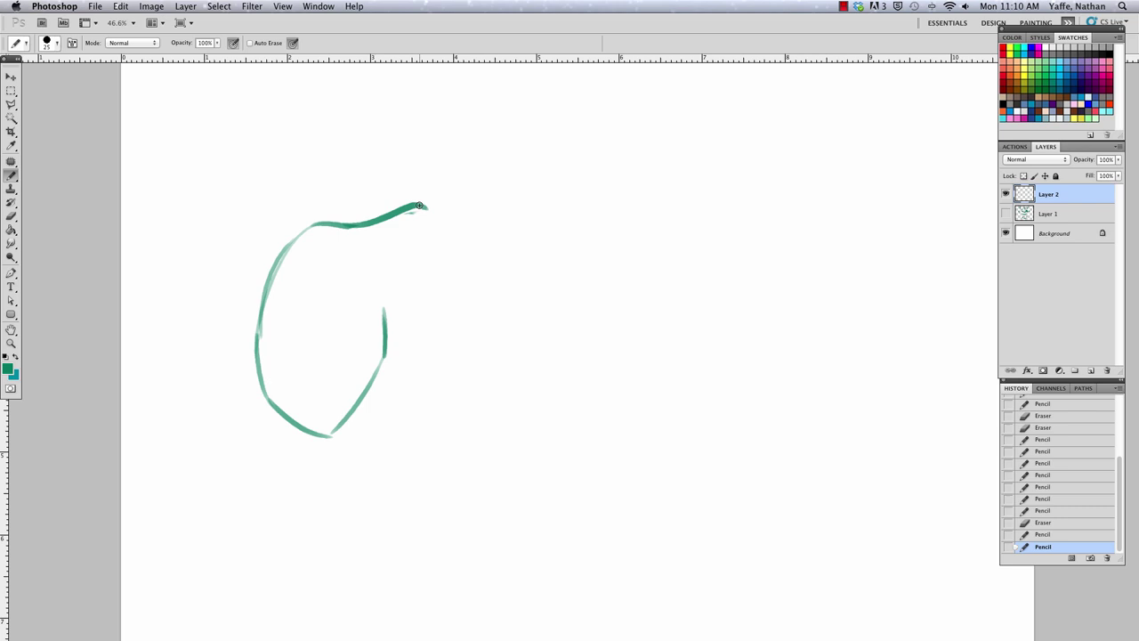
Extend the head line over a forehead bump and down to the base of the trunk.
key("e")
key("a")
mouse_move(415, 213)
left_mouse_down()
mouse_move(405, 215)
mouse_move(474, 240)
mouse_move(489, 234)
left_mouse_up()
key("b")
key("a")
key("b")
key("e")
key("b")
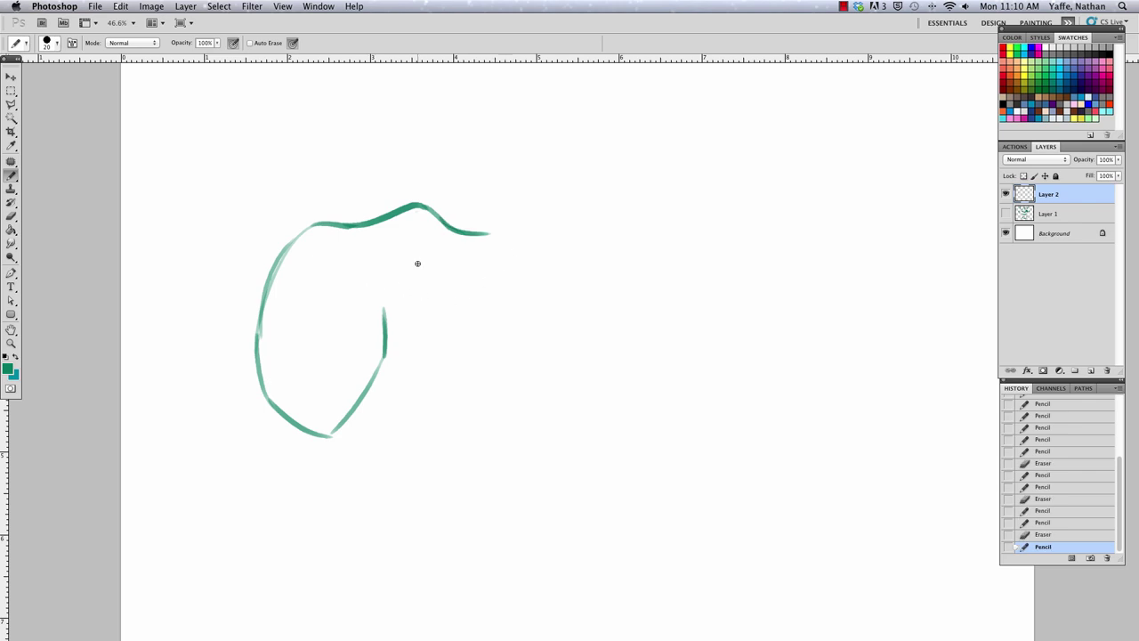
Draw the upper and lower edges of a raised trunk sweeping upward from the forehead.
key("space")
left_click_drag(523, 362, 517, 364)
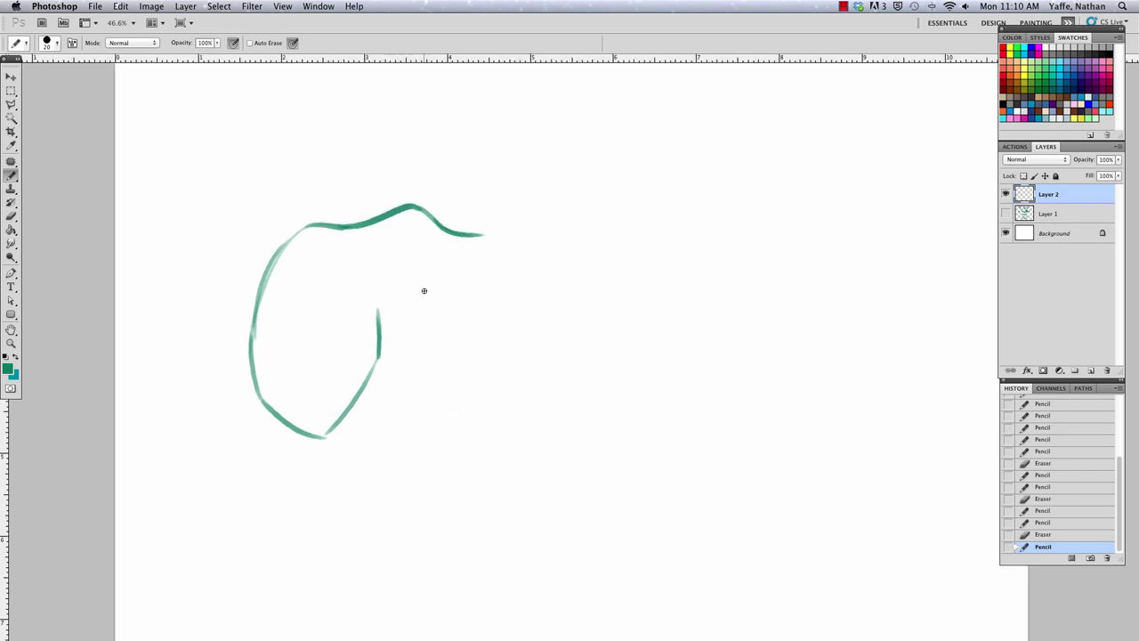
left_click_drag(472, 233, 643, 203)
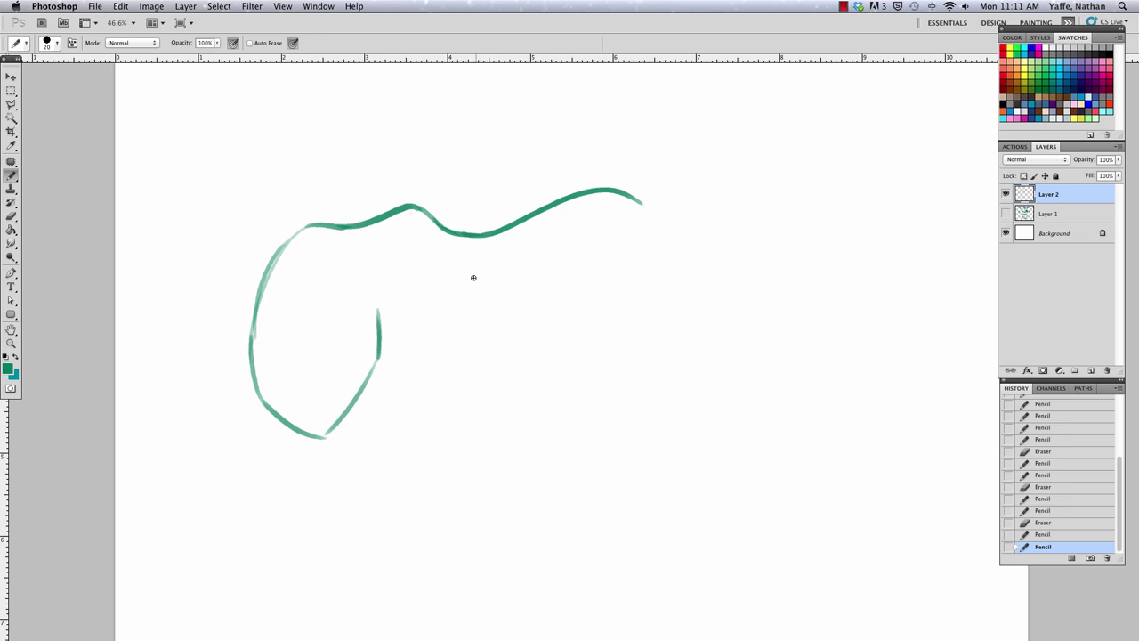
left_click_drag(464, 282, 614, 214)
Sketch the mouth corner and curved lower lip beneath the base of the trunk.
mouse_move(465, 283)
left_mouse_down()
mouse_move(480, 300)
mouse_move(455, 303)
mouse_move(465, 288)
mouse_move(483, 285)
mouse_move(448, 308)
mouse_move(437, 343)
mouse_move(460, 360)
left_mouse_up()
key("e")
key("b")
key("e")
key("b")
left_click_drag(457, 362, 439, 346)
Erase the first ear and redraw it farther back on the head with a rounded lower edge.
key("e")
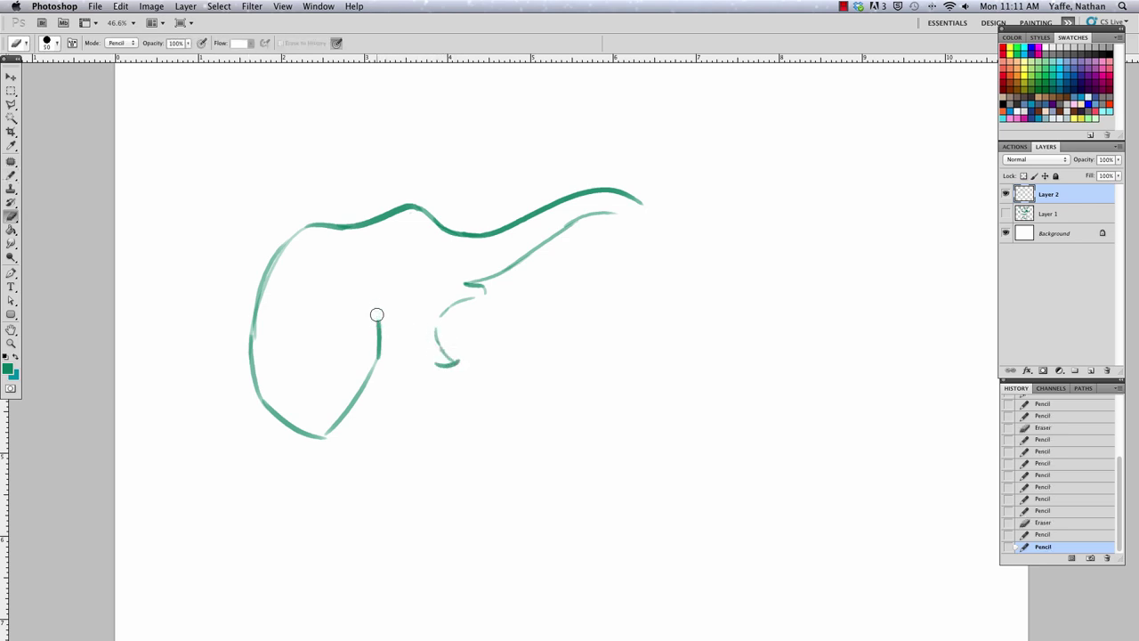
mouse_move(376, 315)
left_mouse_down()
mouse_move(312, 435)
mouse_move(326, 443)
mouse_move(255, 356)
mouse_move(280, 255)
mouse_move(262, 280)
left_mouse_up()
key("b")
mouse_move(294, 233)
left_mouse_down()
mouse_move(214, 352)
mouse_move(253, 348)
left_mouse_up()
key("e")
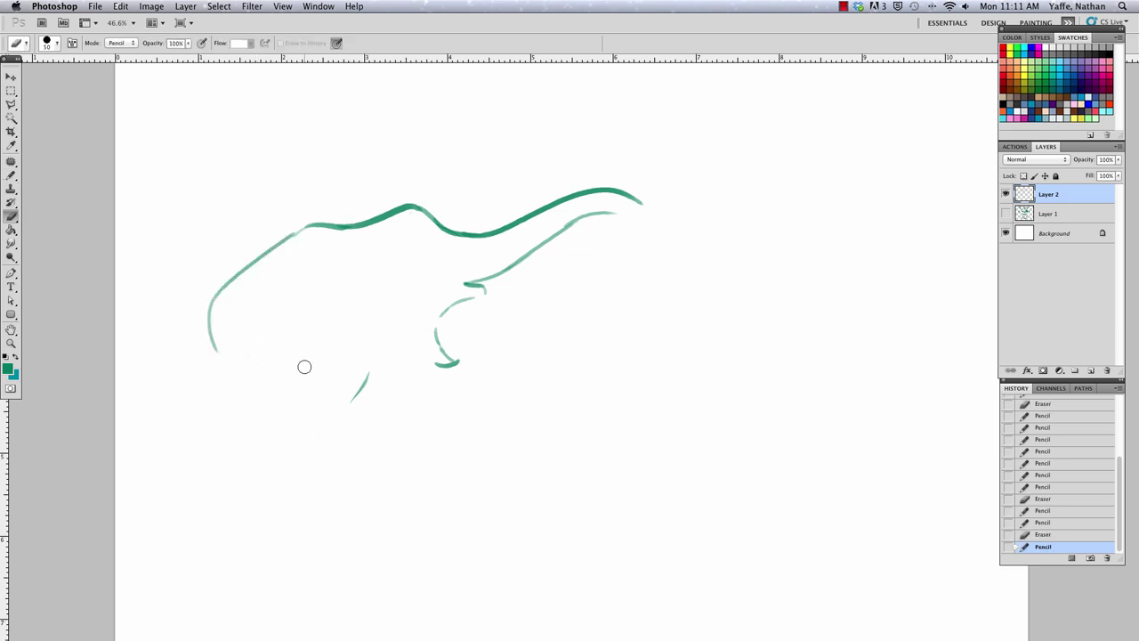
left_click_drag(335, 412, 366, 381)
key("b")
mouse_move(215, 347)
left_mouse_down()
mouse_move(288, 395)
mouse_move(325, 343)
left_mouse_up()
left_click_drag(329, 339, 328, 295)
left_click_drag(272, 394, 292, 391)
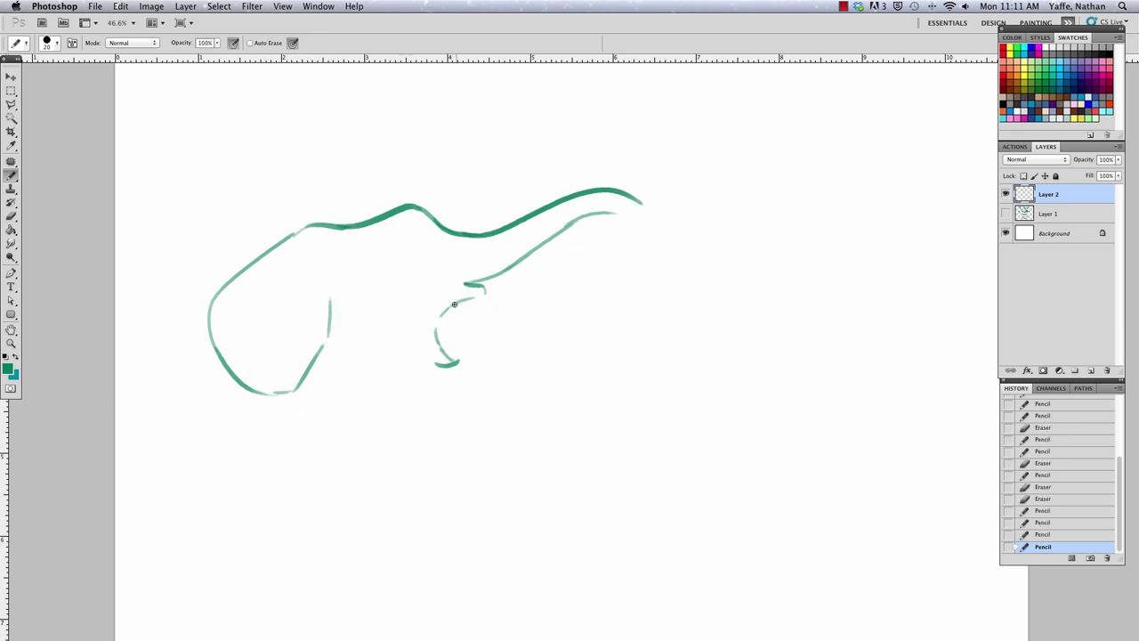
Draw a closed, curved eye below the forehead and a long pointed tusk rising across the trunk.
left_click_drag(400, 249, 418, 239)
key("ctrl+z")
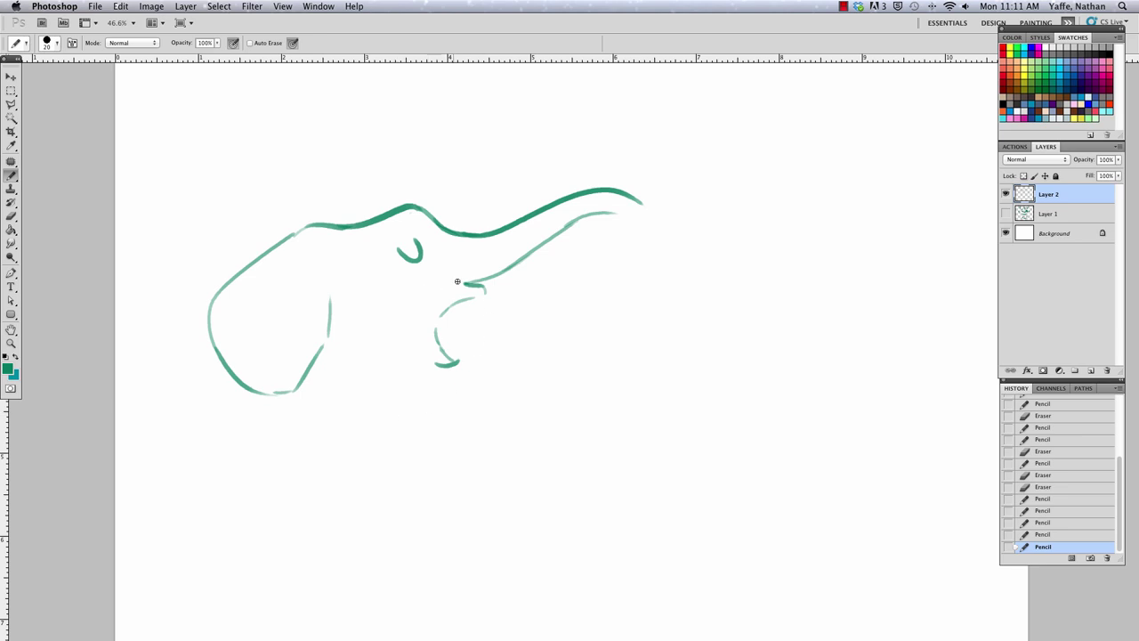
left_click_drag(372, 302, 389, 294)
mouse_move(383, 322)
left_mouse_down()
mouse_move(412, 316)
mouse_move(496, 168)
mouse_move(426, 311)
left_mouse_up()
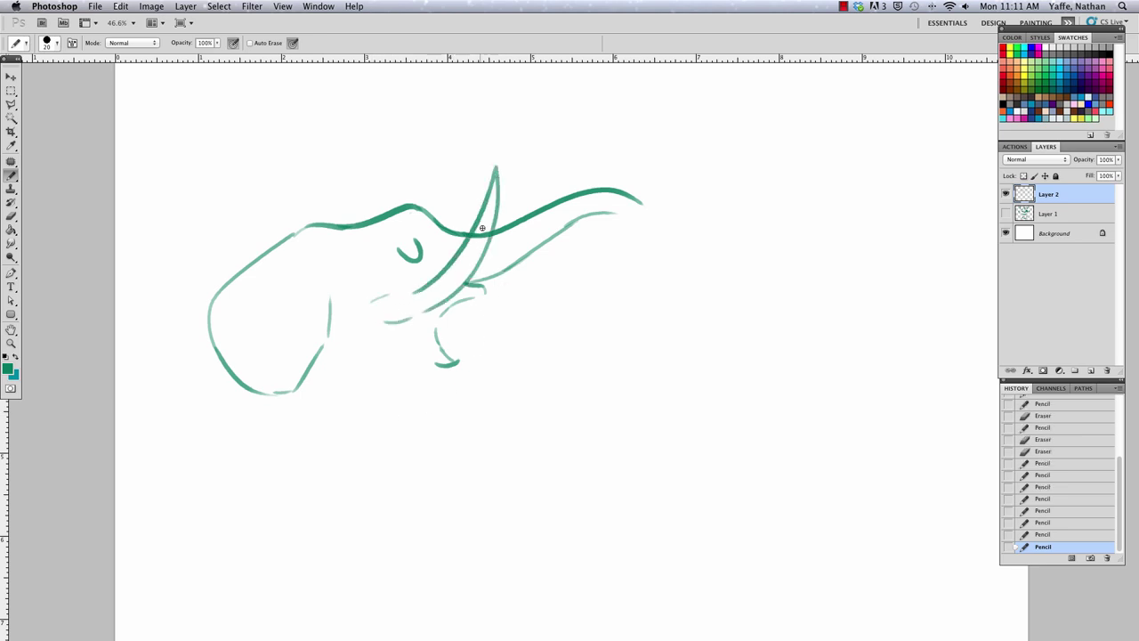
Erase the trunk line inside the tusk, round off the tusk's base and replace the cheek marks with one curve.
key("e")
left_click_drag(479, 226, 482, 241)
mouse_move(377, 296)
left_mouse_down()
mouse_move(399, 323)
mouse_move(425, 310)
mouse_move(387, 327)
left_mouse_up()
key("b")
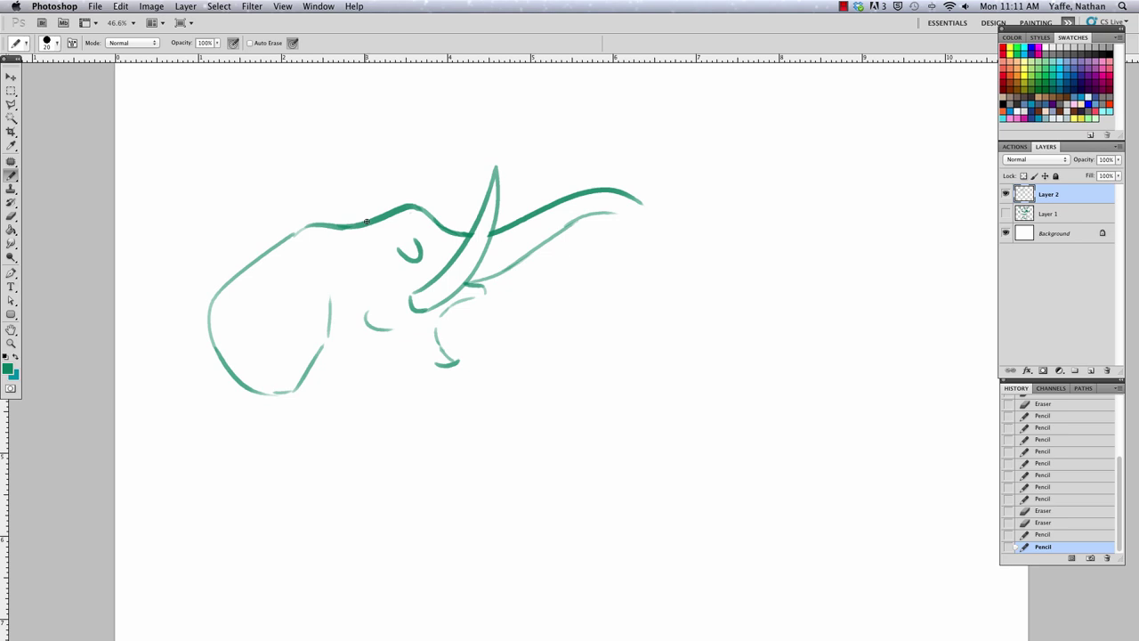
Add eyelashes to the closed eye and darken the front edge of the near ear.
left_click_drag(401, 251, 392, 255)
mouse_move(402, 256)
left_mouse_down()
mouse_move(415, 246)
mouse_move(415, 260)
left_mouse_up()
key("e")
key("b")
key("e")
key("b")
mouse_move(335, 303)
left_mouse_down()
mouse_move(331, 358)
mouse_move(317, 361)
left_mouse_up()
key("e")
key("b")
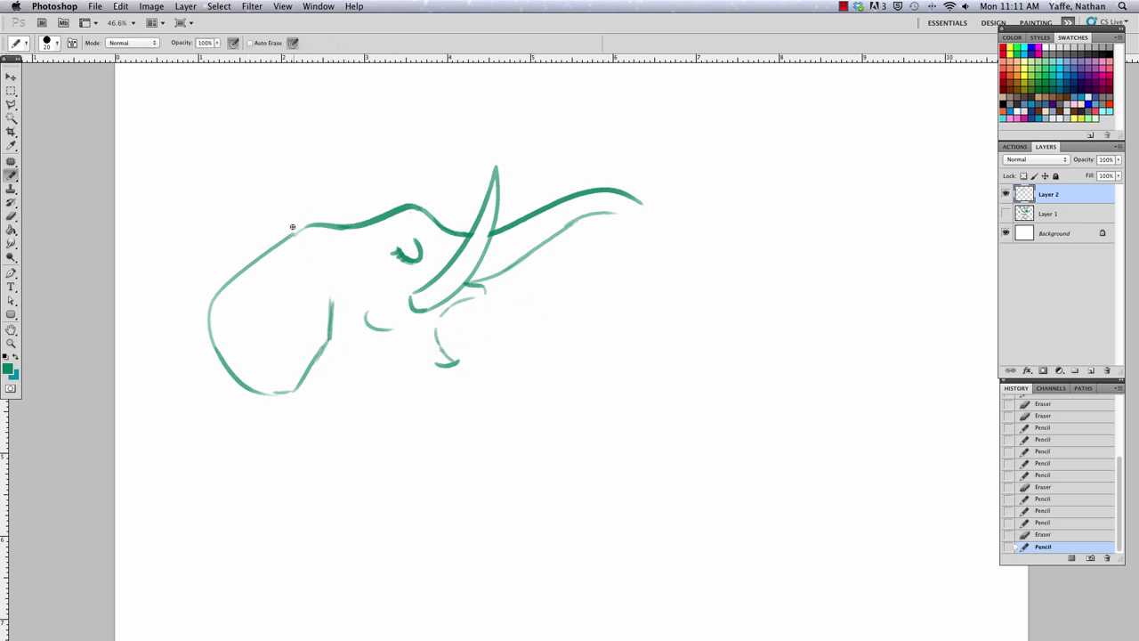
Draw the far ear flaring out behind the head, with curved fold lines inside it.
mouse_move(319, 220)
left_mouse_down()
mouse_move(288, 233)
mouse_move(203, 222)
mouse_move(185, 285)
mouse_move(262, 252)
left_mouse_up()
key("super+z")
left_click_drag(190, 284, 258, 271)
key("e")
mouse_move(305, 220)
left_mouse_down()
mouse_move(318, 223)
mouse_move(285, 238)
mouse_move(316, 225)
left_mouse_up()
key("b")
key("e")
key("b")
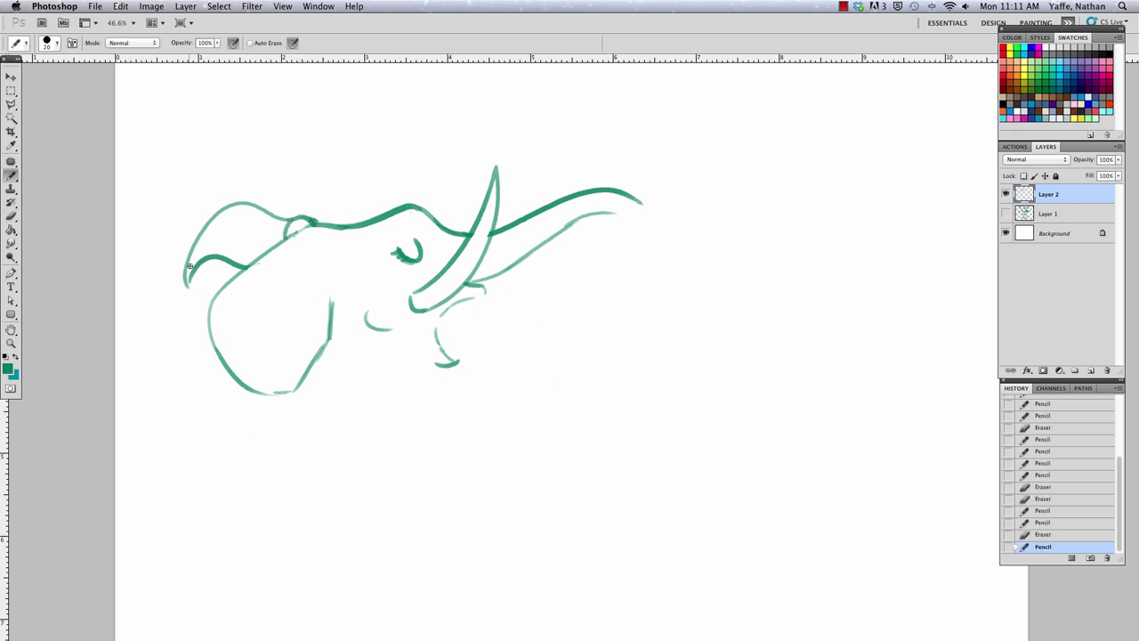
left_click_drag(190, 266, 225, 228)
left_click_drag(194, 267, 278, 249)
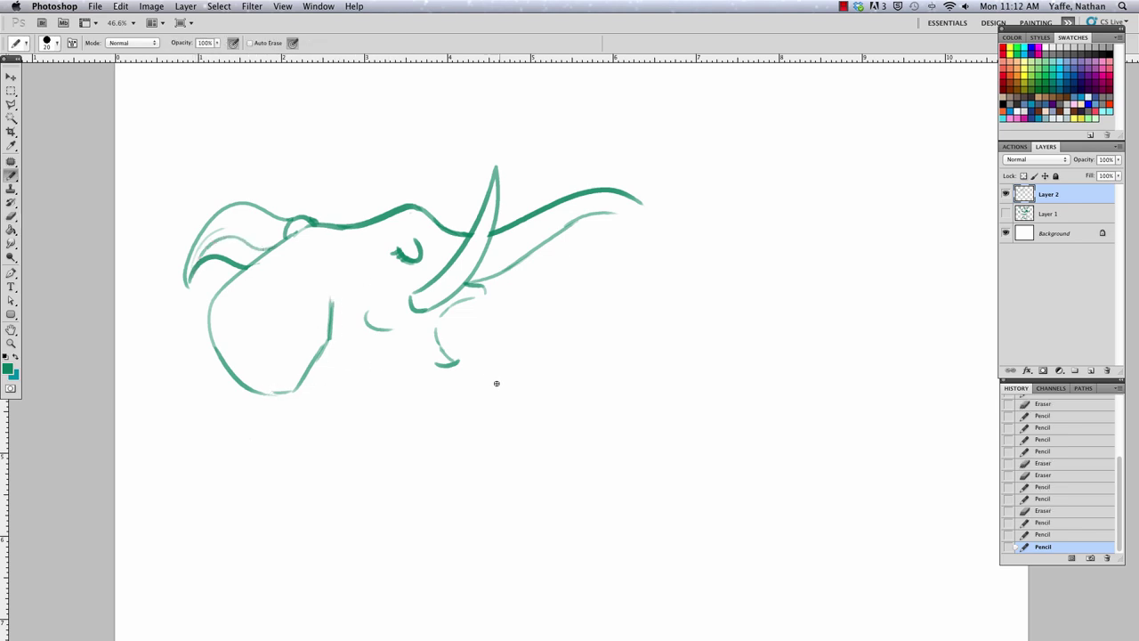
Erase the stroke at the end of the lower lip and redraw the lip as one continuous curve.
key("e")
left_click_drag(436, 360, 467, 363)
key("b")
left_click_drag(444, 311, 453, 350)
key("e")
key("b")
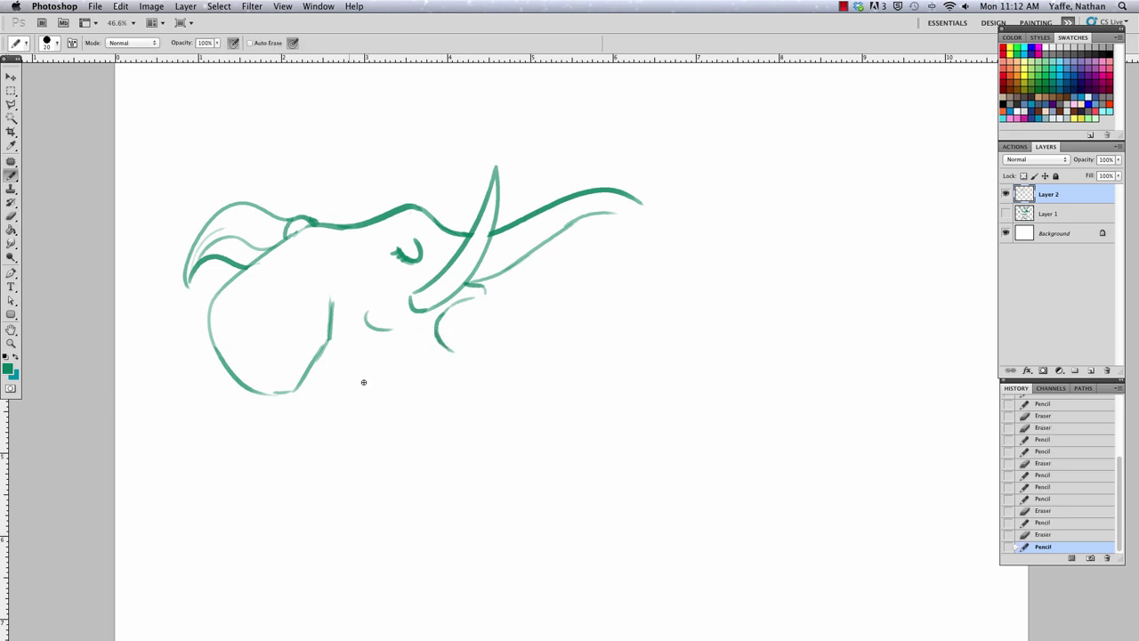
Erase the long raised trunk beyond the tusk, leaving only a short stub of its lower edge.
left_click_drag(601, 317, 593, 316)
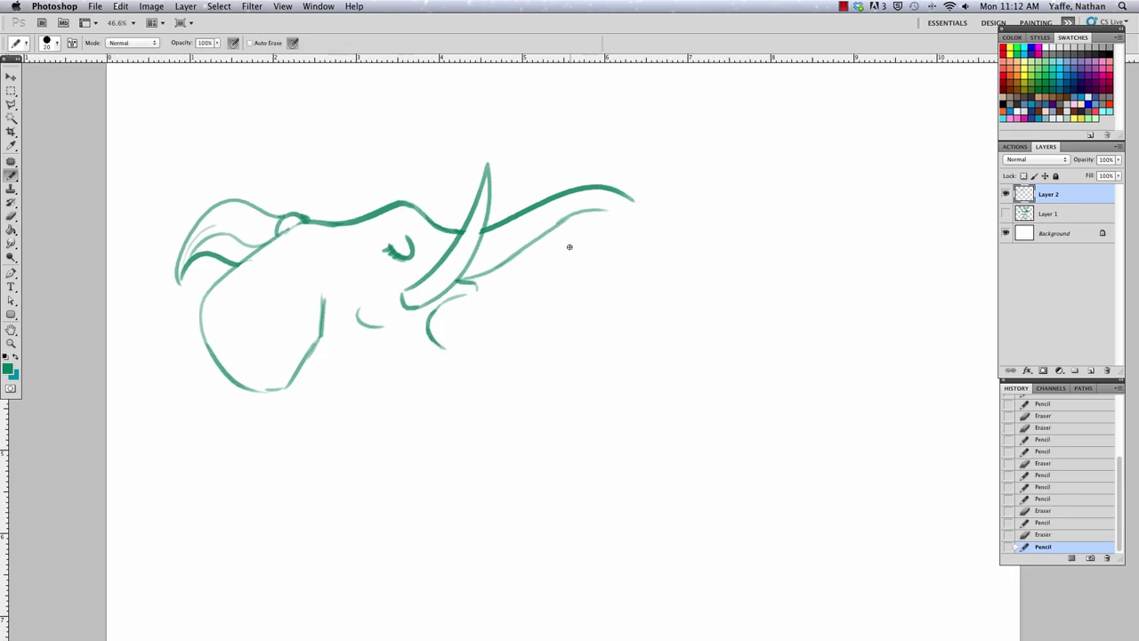
key("e")
mouse_move(557, 225)
left_mouse_down()
mouse_move(602, 214)
mouse_move(540, 209)
mouse_move(486, 230)
mouse_move(577, 233)
left_mouse_up()
key("b")
key("e")
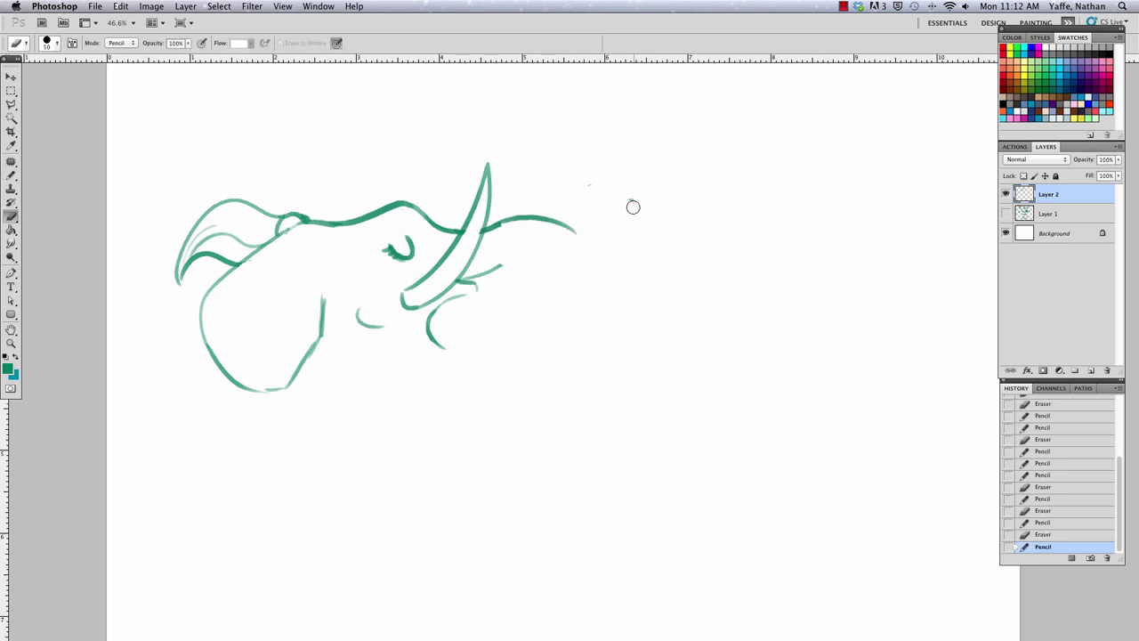
mouse_move(631, 203)
left_mouse_down()
mouse_move(602, 192)
mouse_move(528, 229)
mouse_move(559, 221)
mouse_move(570, 236)
mouse_move(509, 224)
mouse_move(603, 232)
mouse_move(491, 225)
left_mouse_up()
Draw the far tusk in solid green behind the near one, with a short trunk line beside it.
key("b")
left_click_drag(488, 223, 511, 175)
key("e")
key("b")
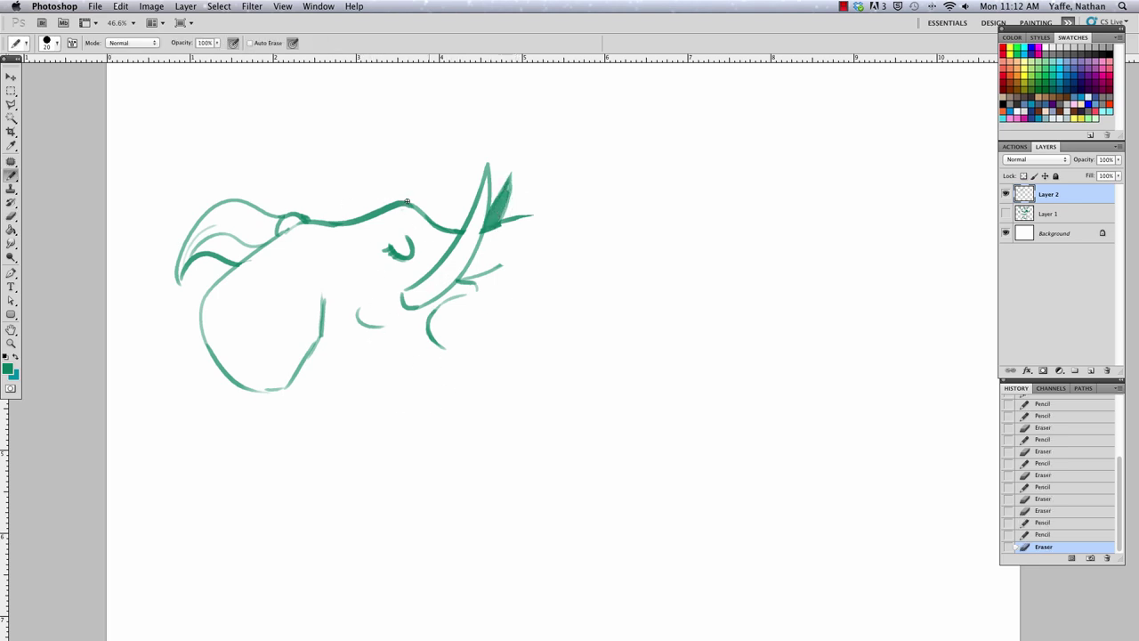
Sketch the start of the back below the ear and an arm bent forward with a rounded hand.
left_click_drag(237, 384, 220, 499)
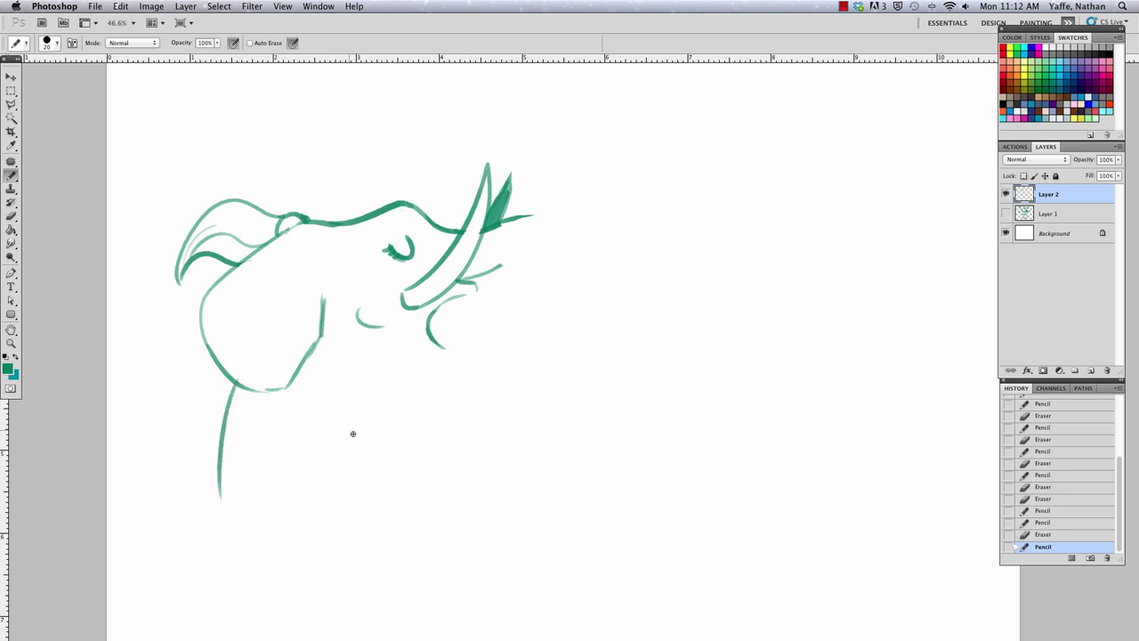
left_click_drag(322, 396, 467, 417)
mouse_move(301, 468)
left_mouse_down()
mouse_move(387, 528)
mouse_move(413, 530)
left_mouse_up()
left_click_drag(465, 416, 504, 434)
left_click_drag(428, 521, 476, 490)
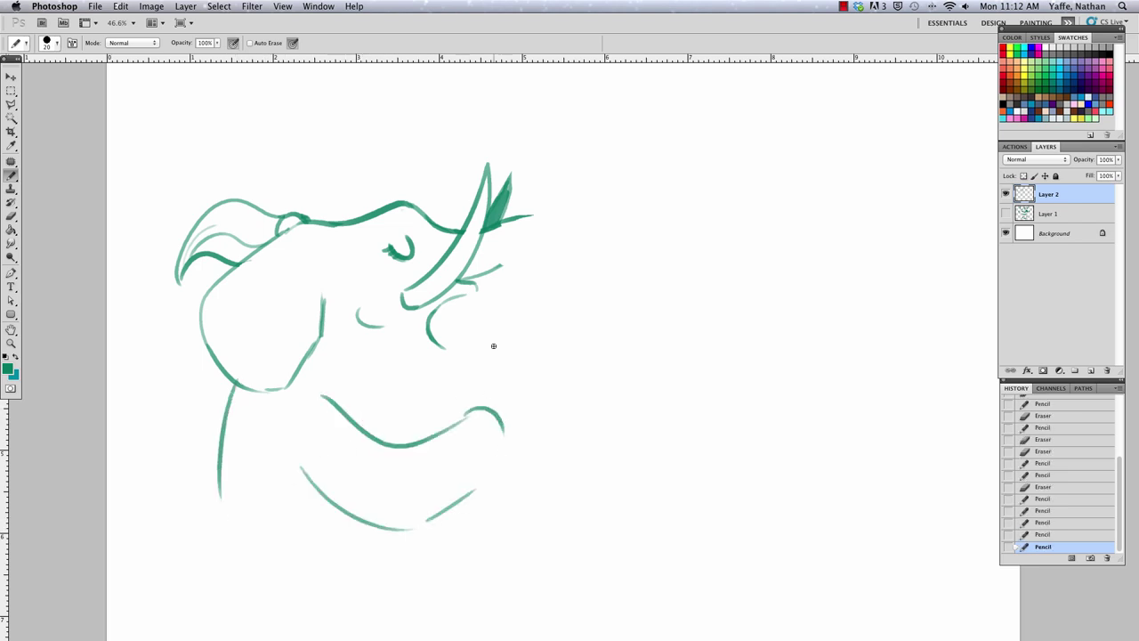
Draw the chin and neck line below the lip, retrace the arm's underside and extend the hand's outline.
mouse_move(444, 347)
left_mouse_down()
mouse_move(423, 361)
mouse_move(418, 408)
left_mouse_up()
scroll(369, 412, "down", 3)
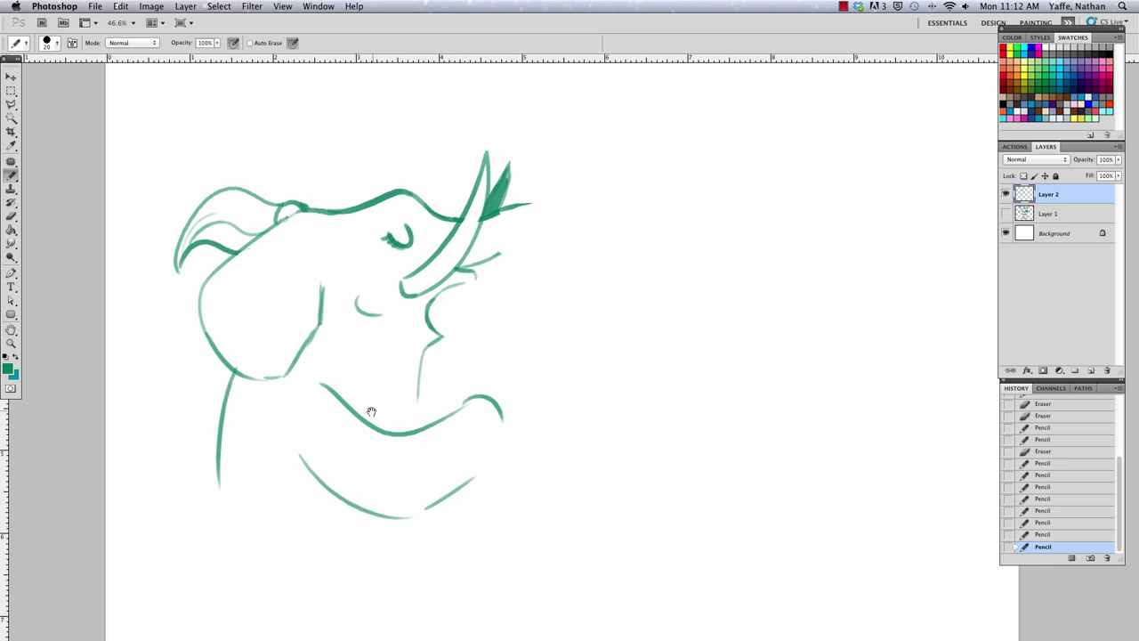
left_click_drag(301, 452, 308, 459)
left_click_drag(378, 499, 384, 501)
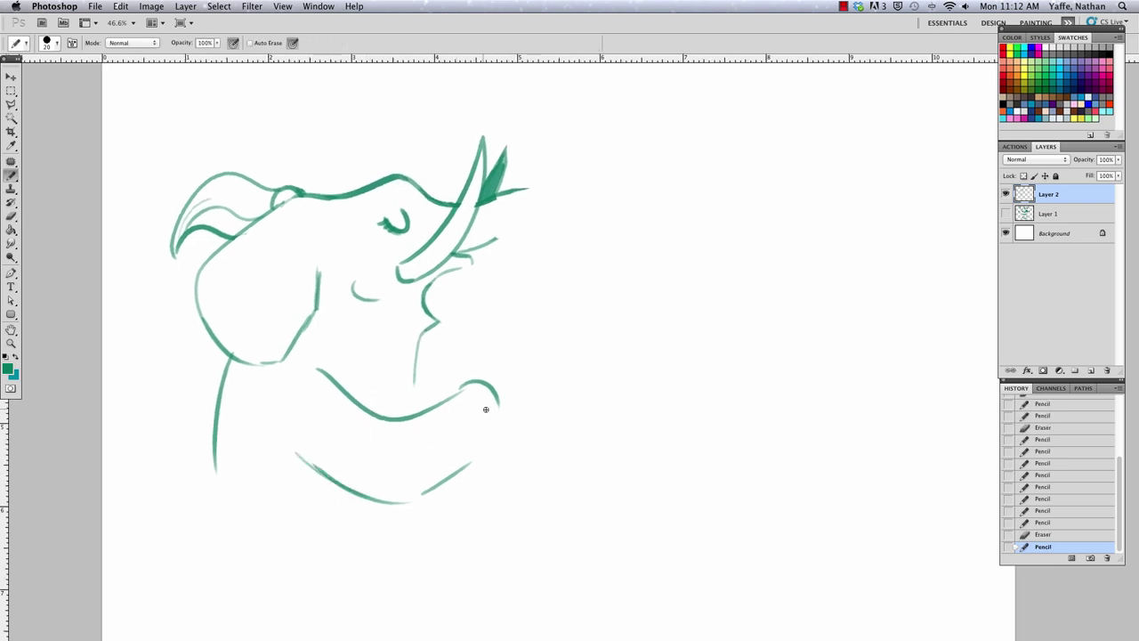
left_click_drag(455, 481, 500, 451)
left_click_drag(497, 397, 502, 439)
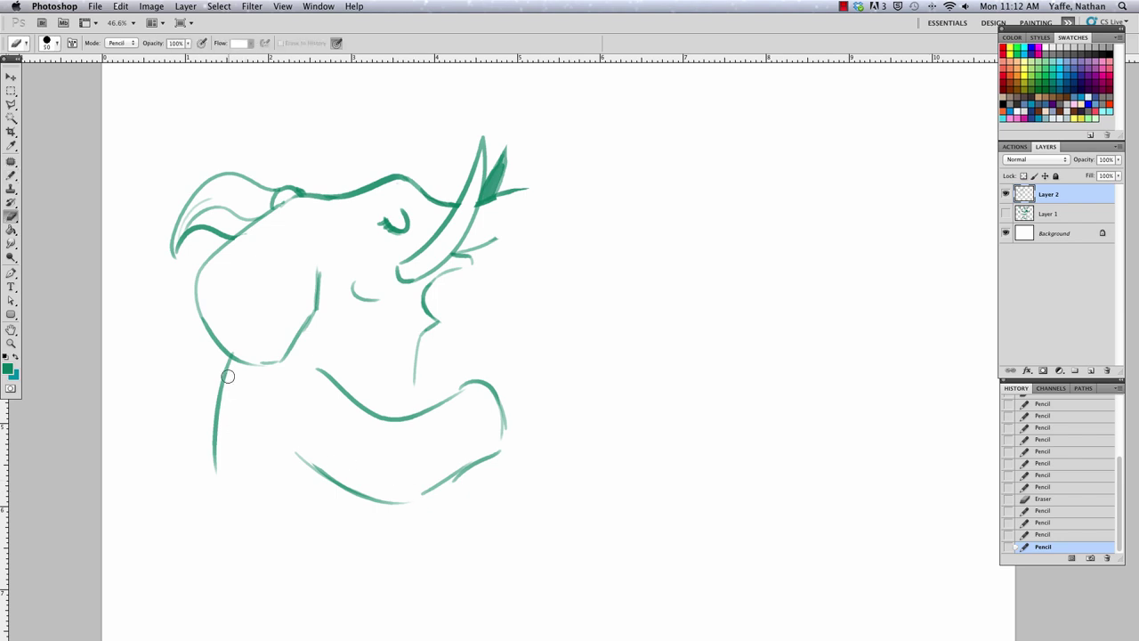
Extend the back in a long curve down to the rump and add a small mark at the neck.
left_click_drag(214, 456, 211, 486)
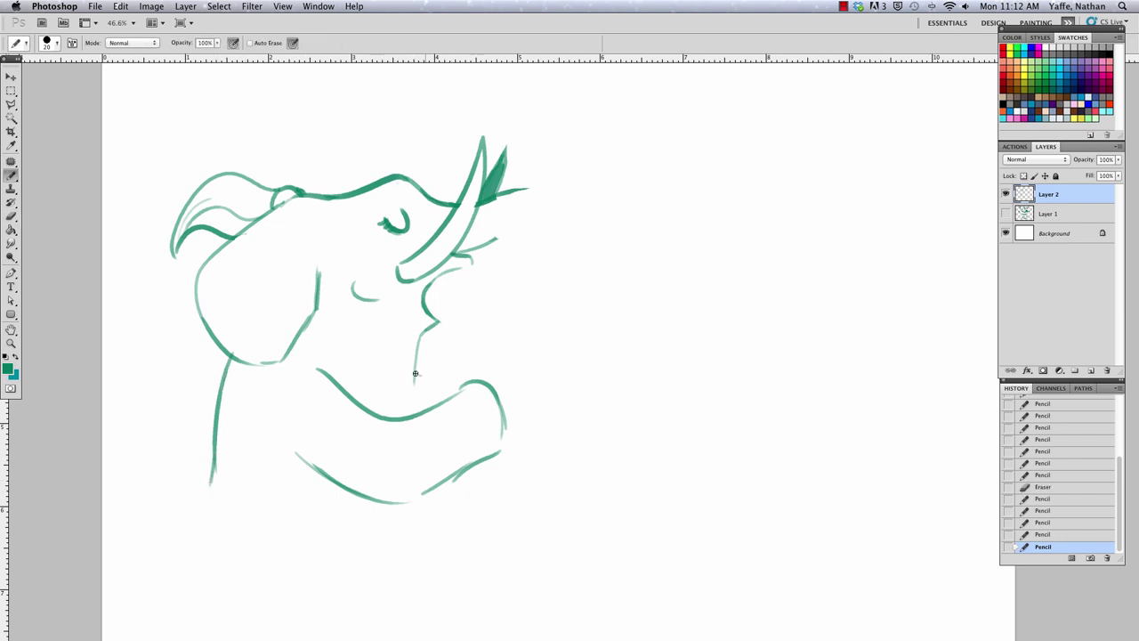
left_click_drag(415, 373, 414, 378)
left_click_drag(567, 245, 553, 243)
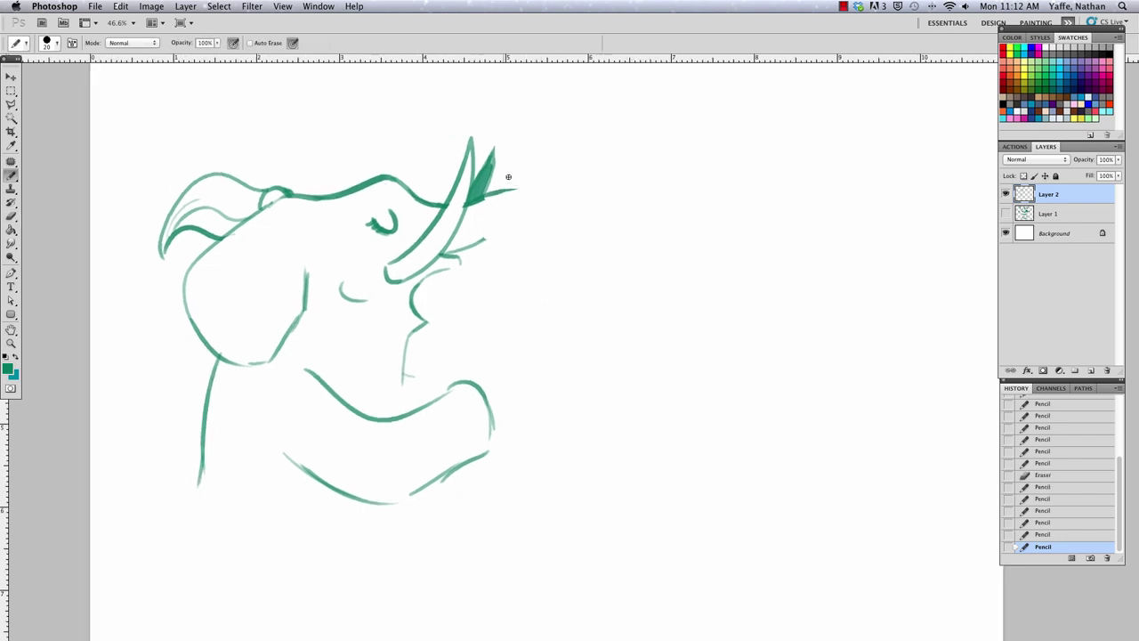
left_click_drag(611, 294, 601, 330)
left_click_drag(516, 399, 595, 259)
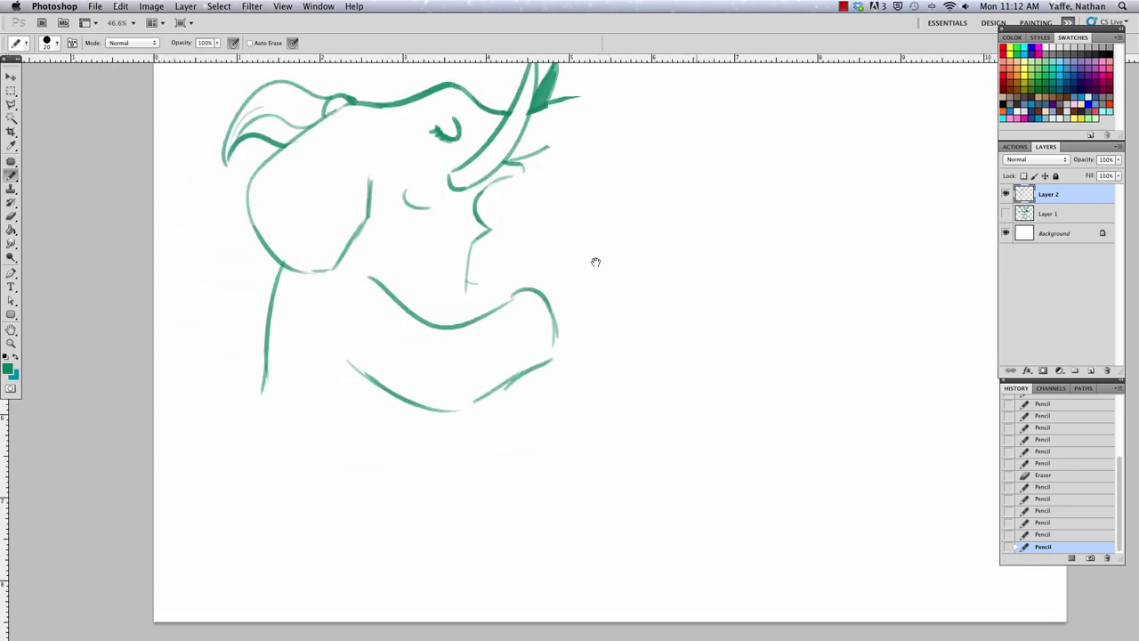
left_click_drag(271, 361, 347, 534)
Move the elephant sketch upward on the canvas to make room for the legs.
key("v")
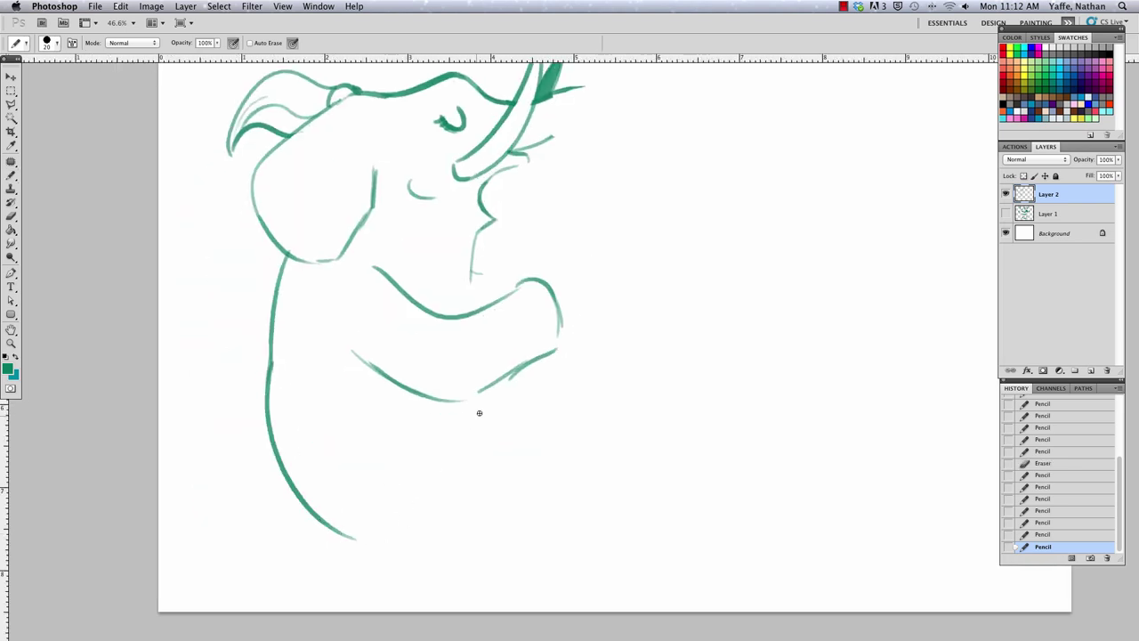
key("super+minus")
left_click_drag(581, 462, 578, 394)
Draw the near leg with a flat foot, correct the foot's front edge and continue the line up to the belly.
key("b")
left_click_drag(385, 489, 360, 532)
mouse_move(360, 532)
left_mouse_down()
mouse_move(360, 574)
mouse_move(388, 584)
mouse_move(454, 567)
mouse_move(442, 538)
left_mouse_up()
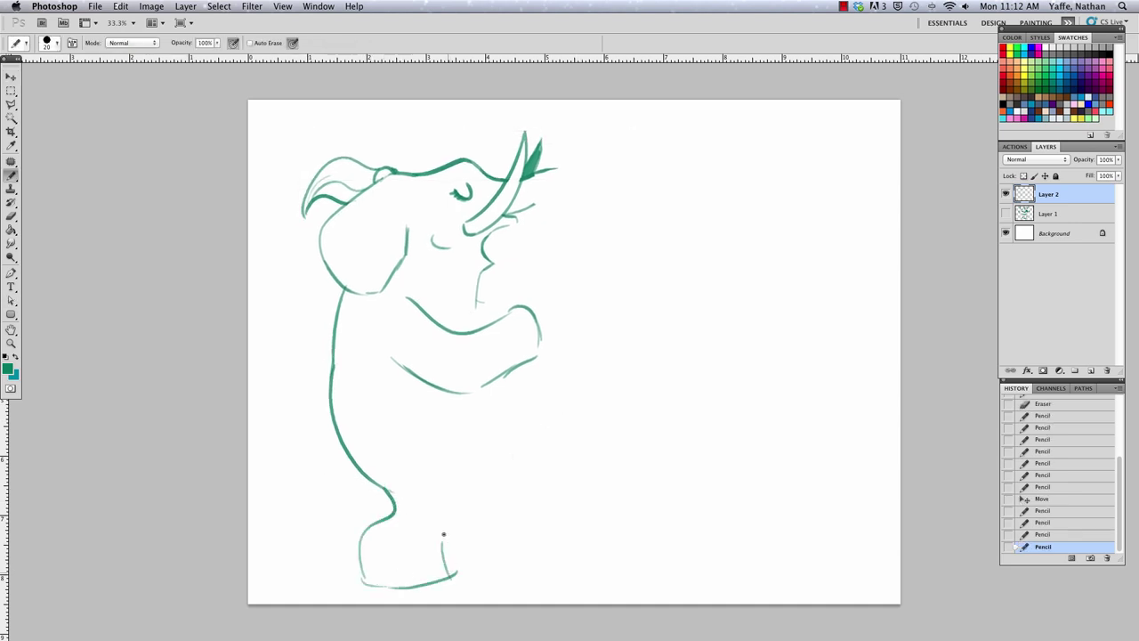
key("e")
mouse_move(454, 578)
left_mouse_down()
mouse_move(447, 555)
mouse_move(435, 575)
left_mouse_up()
key("b")
left_click_drag(440, 535, 435, 583)
left_click_drag(433, 549, 471, 452)
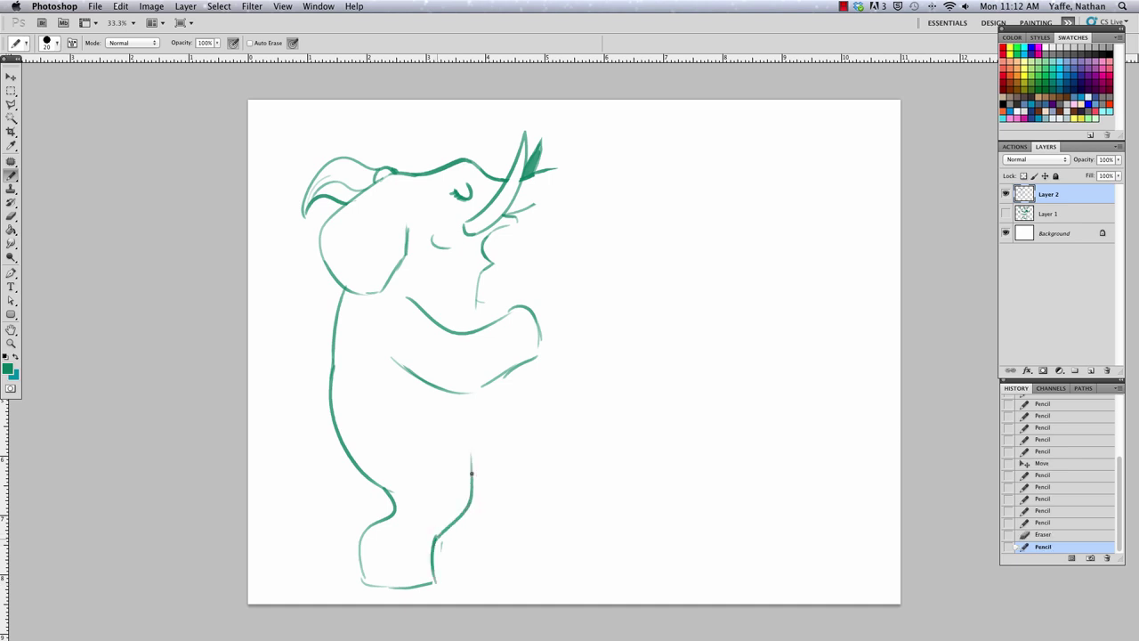
Draw the far leg behind the near one with a flat foot, correcting its outline, and add toenails to both feet.
mouse_move(356, 466)
left_mouse_down()
mouse_move(305, 544)
mouse_move(305, 574)
left_mouse_up()
left_click_drag(306, 575, 343, 580)
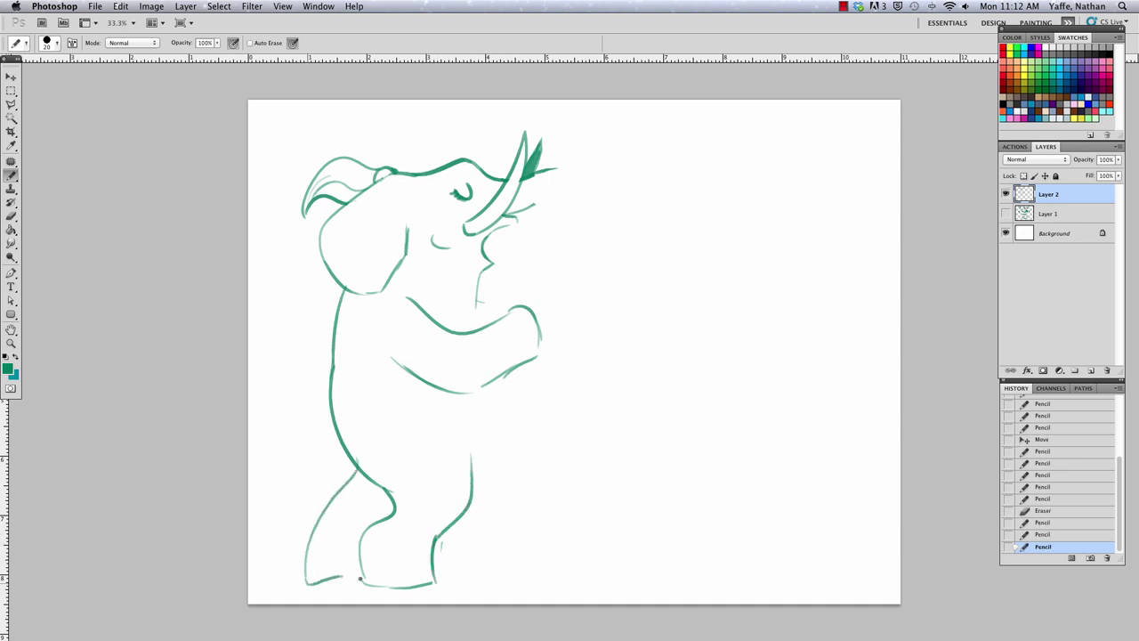
key("super+z")
mouse_move(356, 464)
left_mouse_down()
mouse_move(316, 525)
mouse_move(305, 574)
mouse_move(435, 577)
mouse_move(365, 575)
left_mouse_up()
key("e")
key("b")
key("e")
key("b")
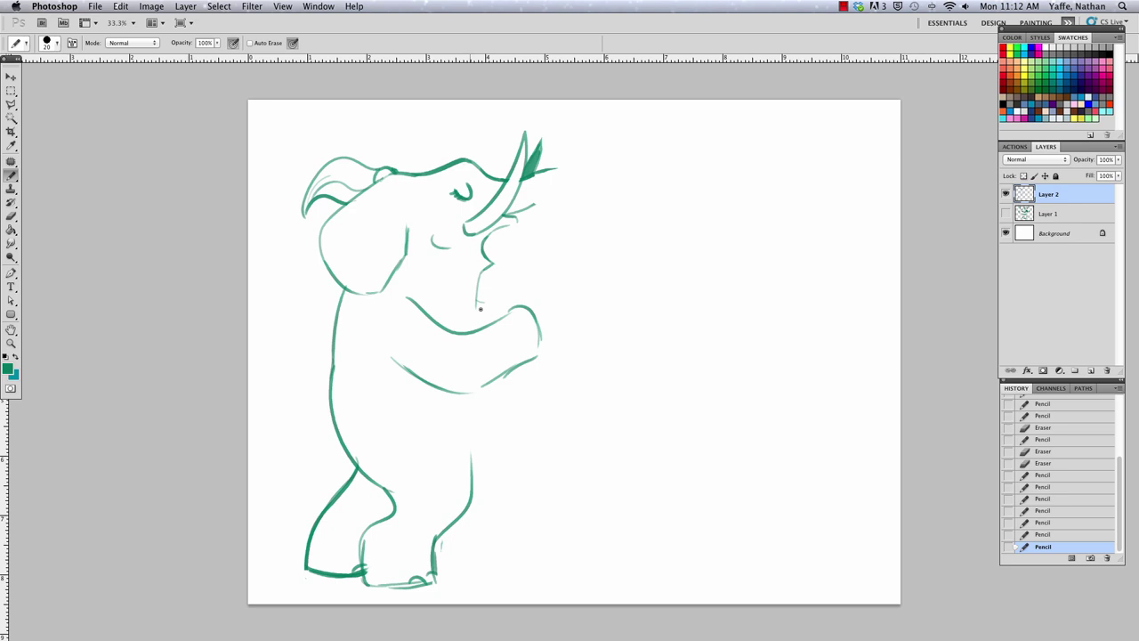
Retrace the tip of the far ear and clean up where it joins the head.
left_click_drag(303, 203, 303, 217)
left_click_drag(373, 179, 392, 172)
key("e")
key("b")
Extend the neck line to the arm and replace the belly with a curve from the arm's underside to the near leg.
left_click_drag(482, 283, 476, 333)
key("e")
left_click_drag(472, 444, 472, 501)
key("b")
left_click_drag(485, 385, 468, 505)
left_click_drag(383, 337, 397, 368)
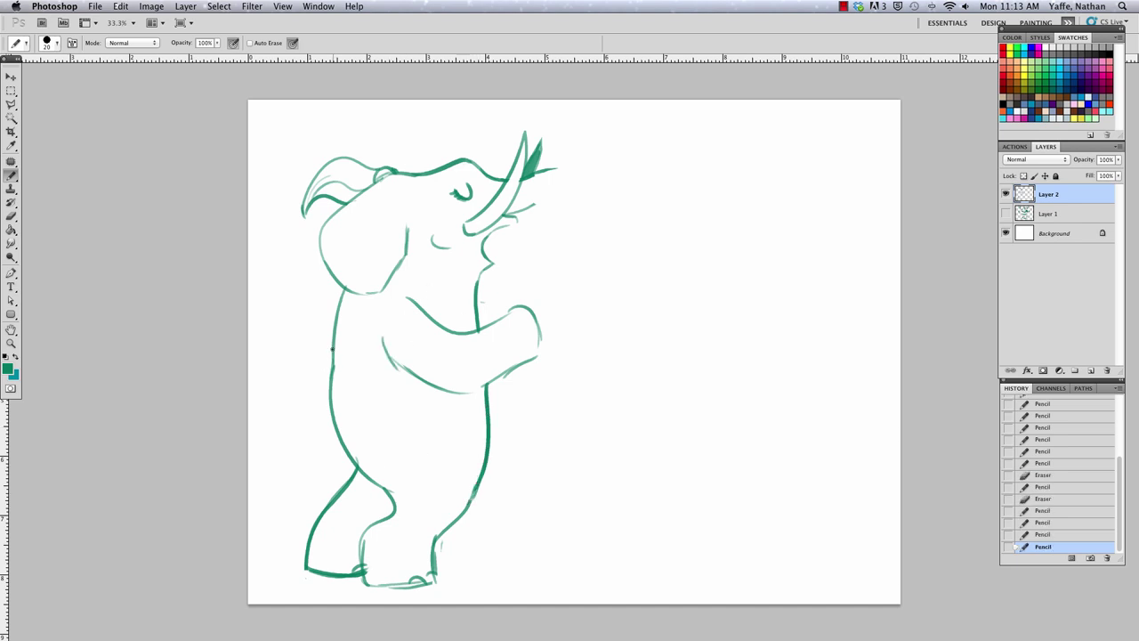
Draw a flared dress over the body, erasing the back and belly curves that it replaces.
left_click_drag(333, 354, 485, 464)
key("e")
mouse_move(336, 399)
left_mouse_down()
mouse_move(359, 468)
mouse_move(373, 475)
left_mouse_up()
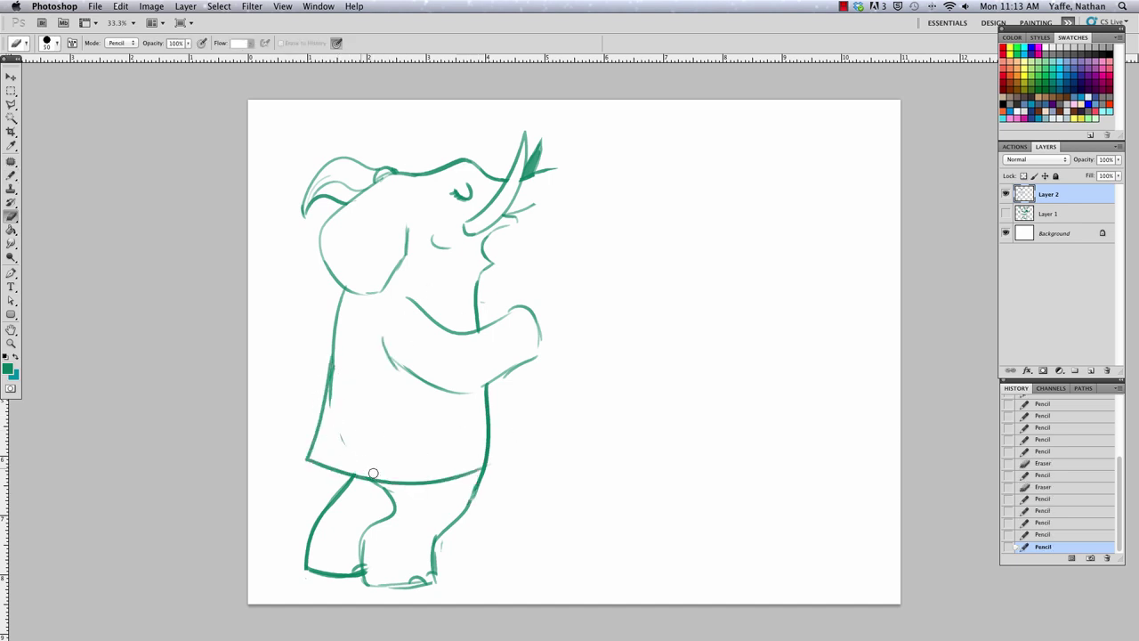
mouse_move(486, 458)
left_mouse_down()
mouse_move(487, 397)
mouse_move(507, 465)
left_mouse_up()
key("b")
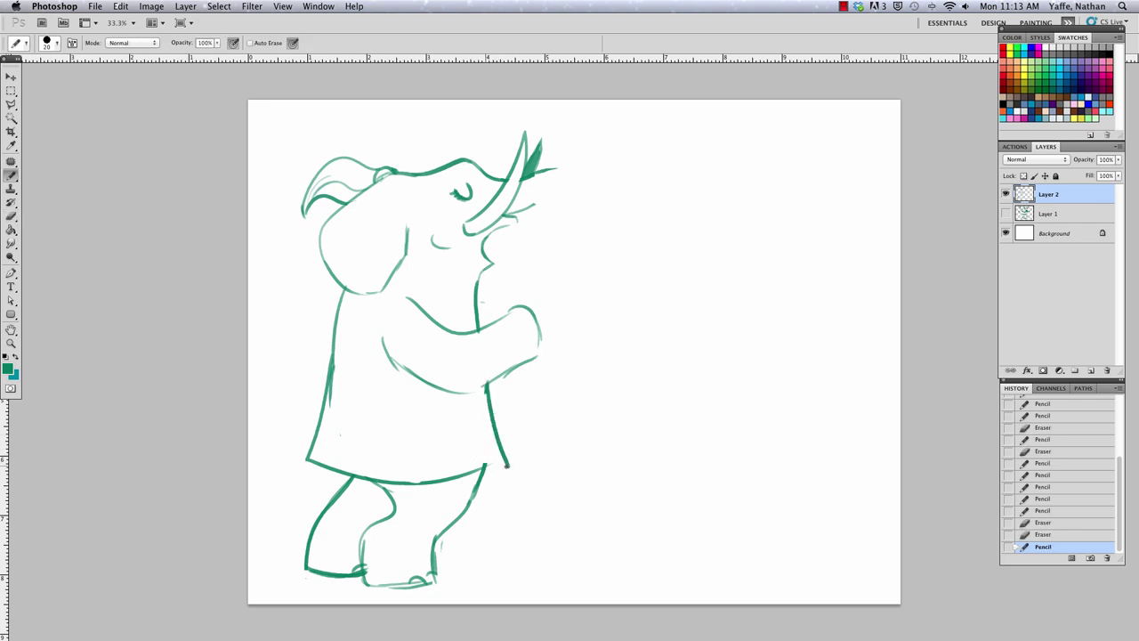
Erase the dress hem with the leg tops and redraw it lower as a wide curve joining both sides.
key("e")
mouse_move(315, 458)
left_mouse_down()
mouse_move(356, 476)
mouse_move(343, 470)
mouse_move(455, 474)
left_mouse_up()
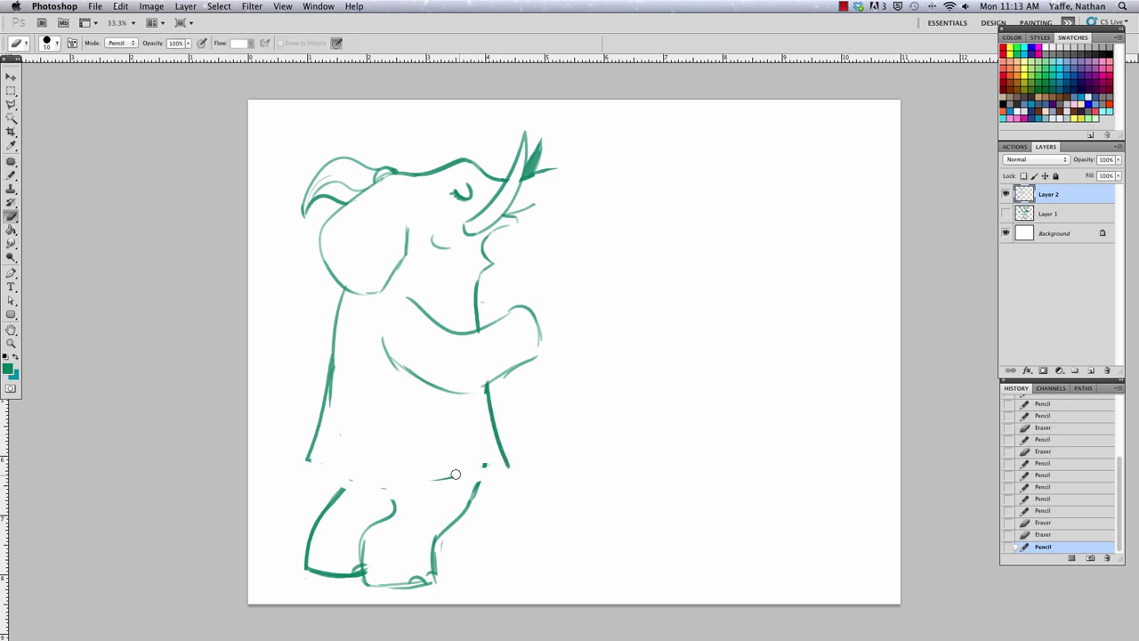
key("b")
mouse_move(307, 461)
left_mouse_down()
mouse_move(506, 474)
mouse_move(484, 462)
mouse_move(510, 475)
left_mouse_up()
key("e")
key("b")
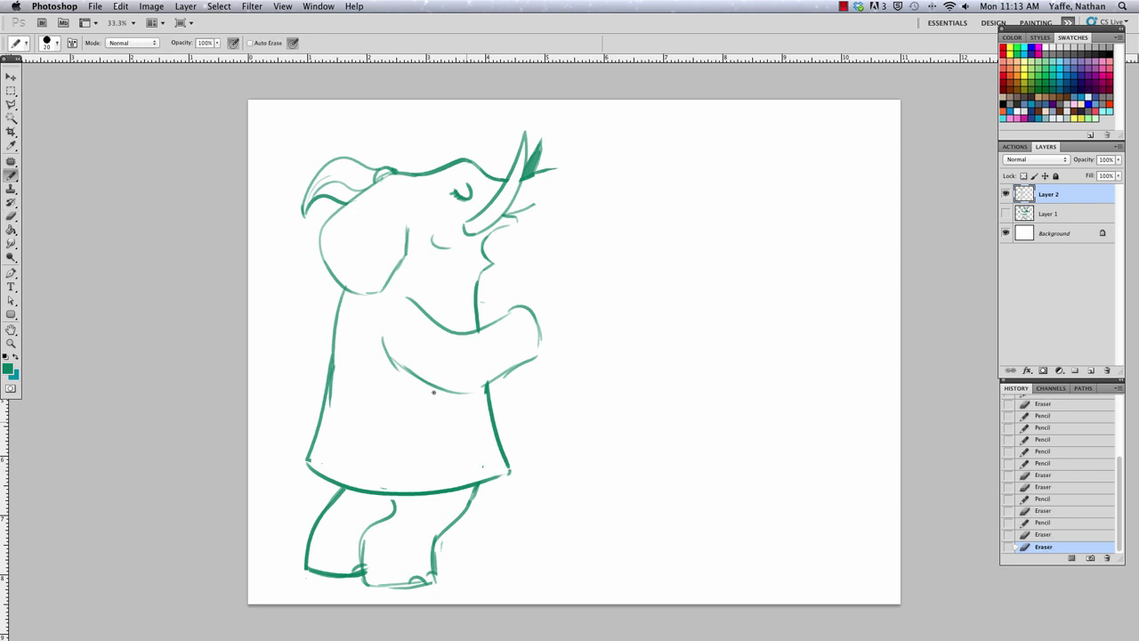
Draw a beaded necklace around the neck from the ear to below the chin, reshaping the neck line around it.
left_click_drag(398, 274, 468, 294)
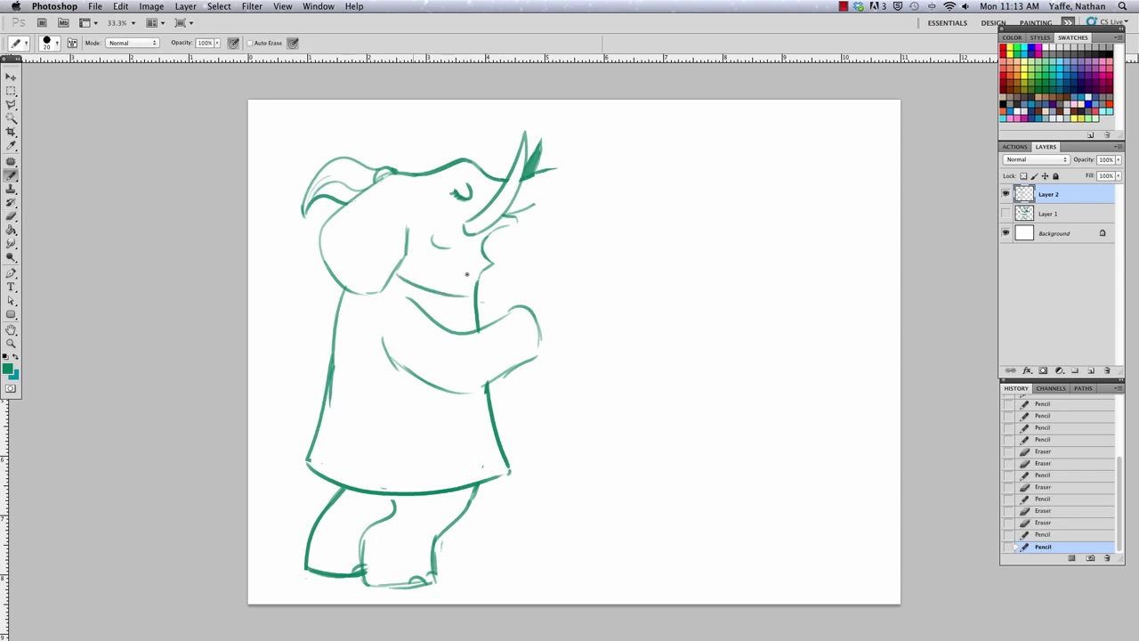
key("super+z")
left_click_drag(398, 270, 400, 272)
mouse_move(407, 274)
left_mouse_down()
mouse_move(479, 283)
mouse_move(483, 329)
left_mouse_up()
key("e")
key("b")
key("e")
left_click_drag(482, 273, 467, 290)
key("b")
left_click_drag(471, 279, 475, 283)
Round off the arm's shoulder and connect it to the arm's upper and lower lines.
mouse_move(383, 337)
left_mouse_down()
mouse_move(407, 298)
mouse_move(381, 344)
mouse_move(434, 381)
left_mouse_up()
key("e")
key("b")
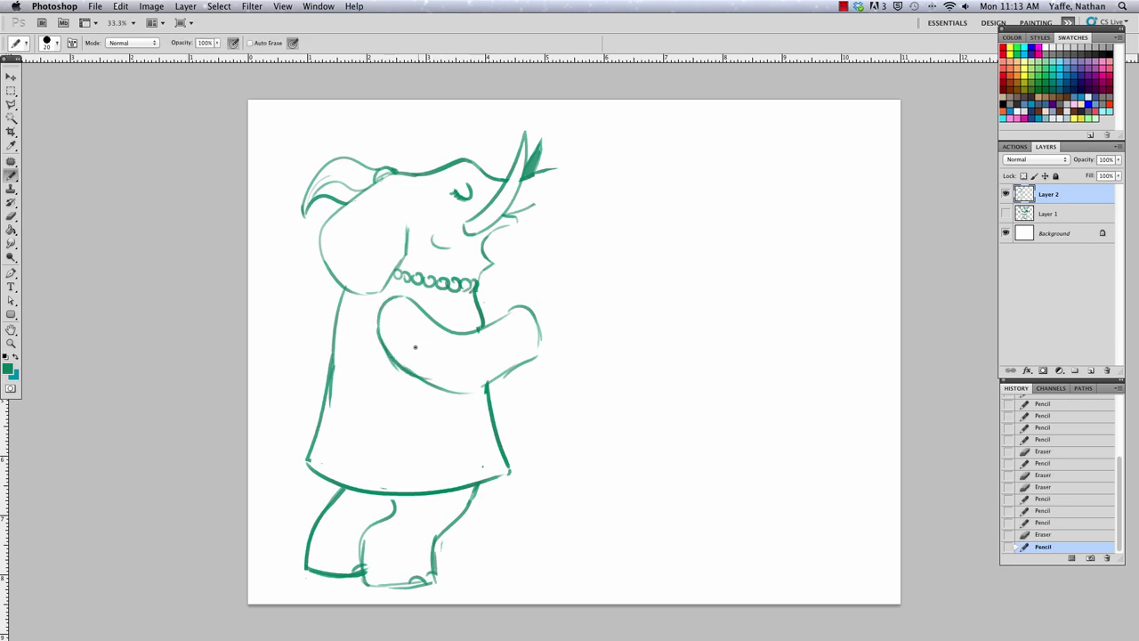
Erase and redraw rough spots on the dress's back edge and clean up the last bead of the necklace.
key("e")
left_click_drag(334, 413, 329, 365)
key("b")
left_click_drag(331, 360, 326, 408)
key("e")
left_click_drag(483, 283, 481, 290)
key("b")
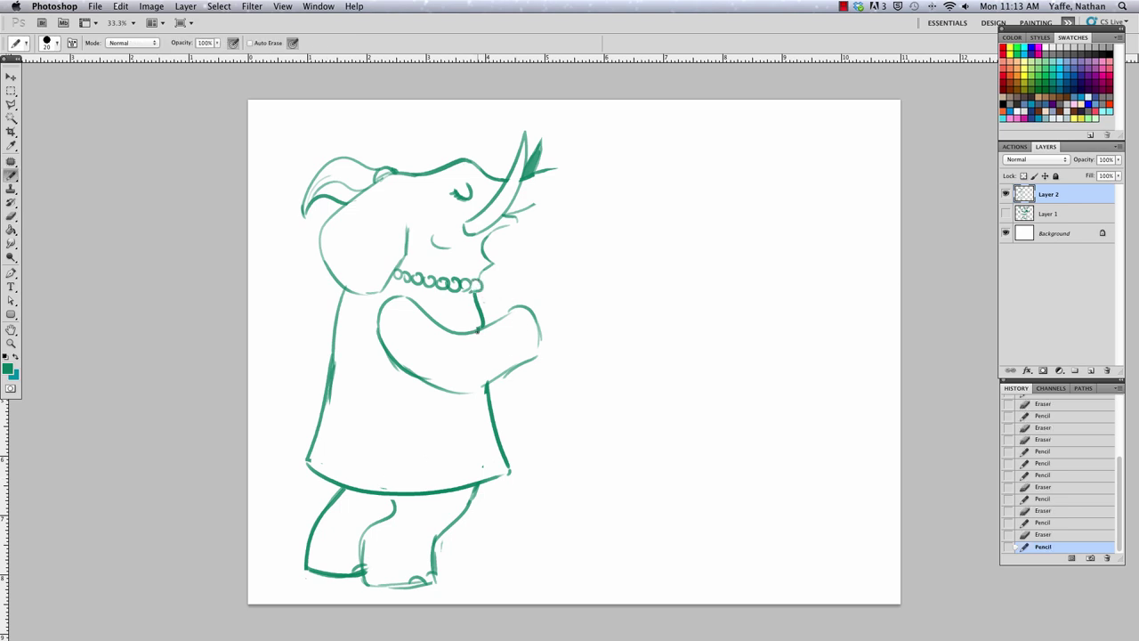
Add nails to the hand, thicken the upper arm's back edge and retrace the lower back of the dress.
mouse_move(381, 314)
left_mouse_down()
mouse_move(417, 374)
mouse_move(540, 349)
mouse_move(539, 334)
left_mouse_up()
left_click_drag(380, 315, 398, 362)
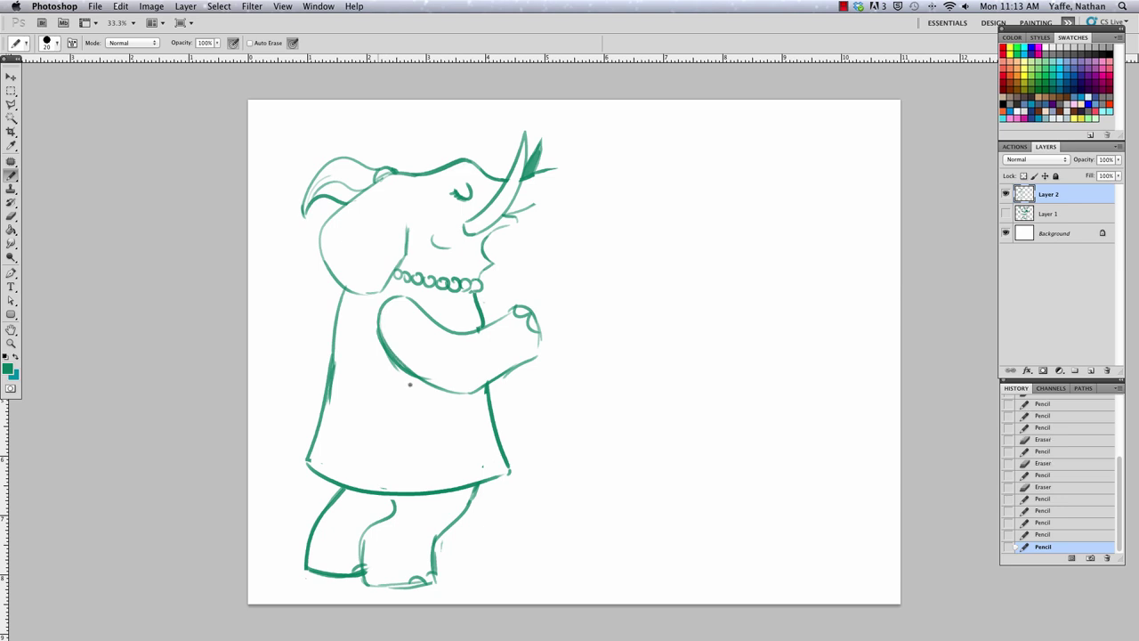
left_click_drag(330, 392, 319, 438)
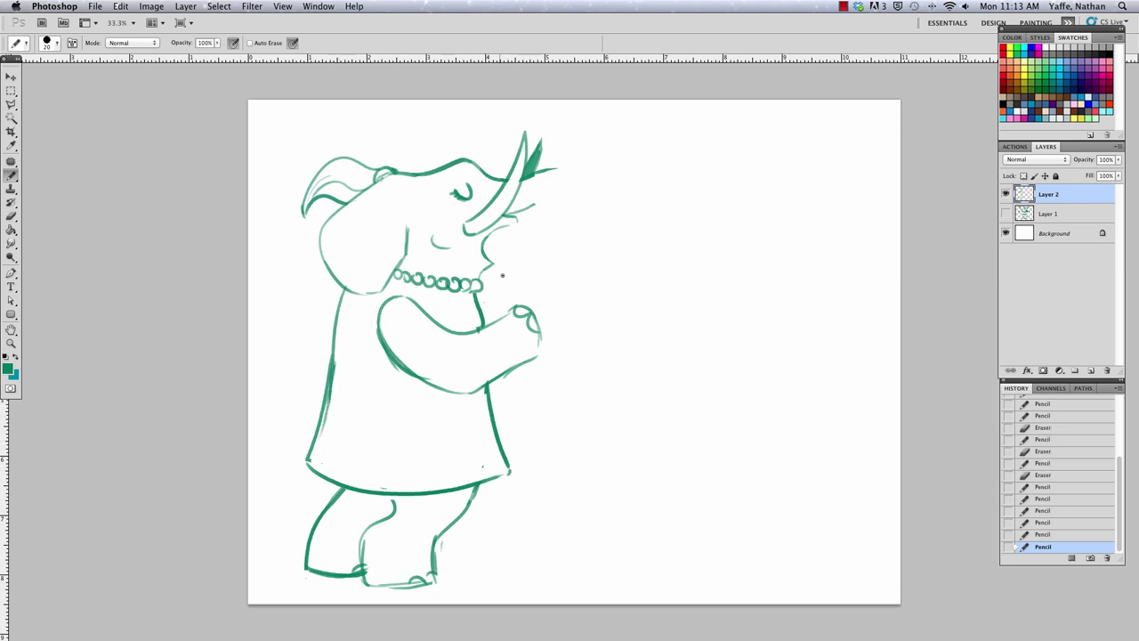
Erase and redraw the tip of the upper lip below the tusks.
key("e")
mouse_move(510, 225)
left_mouse_down()
mouse_move(494, 233)
mouse_move(517, 216)
left_mouse_up()
key("b")
Draw scalloped flowers across the dress, at its back edge, below the arm and above the hem.
mouse_move(331, 411)
left_mouse_down()
mouse_move(345, 438)
mouse_move(322, 443)
left_mouse_up()
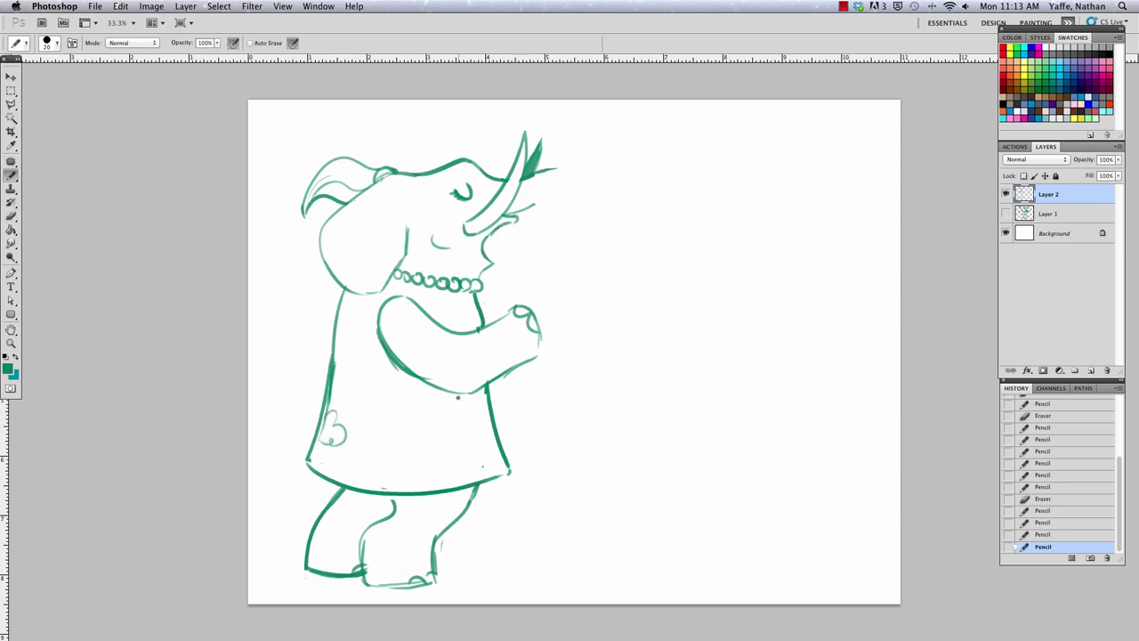
mouse_move(443, 392)
left_mouse_down()
mouse_move(449, 423)
mouse_move(476, 395)
left_mouse_up()
mouse_move(338, 341)
left_mouse_down()
mouse_move(343, 328)
mouse_move(359, 332)
left_mouse_up()
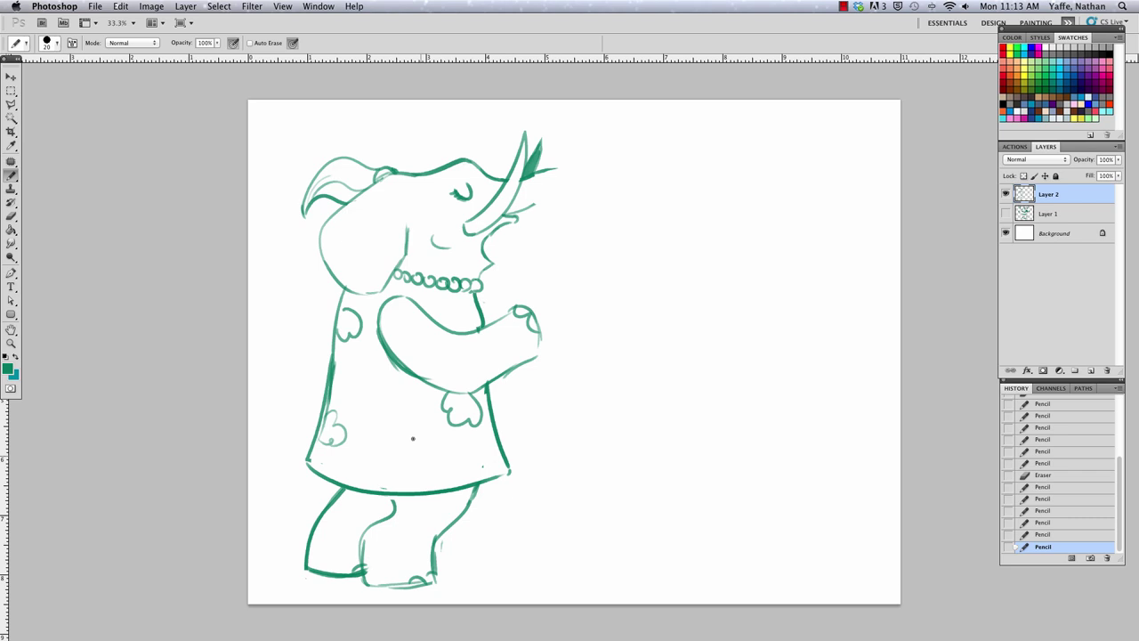
mouse_move(414, 475)
left_mouse_down()
mouse_move(405, 486)
mouse_move(430, 479)
left_mouse_up()
left_click_drag(395, 375, 416, 381)
Scatter small circles and dots between the flowers on the dress.
left_click_drag(379, 426, 375, 428)
left_click(447, 305)
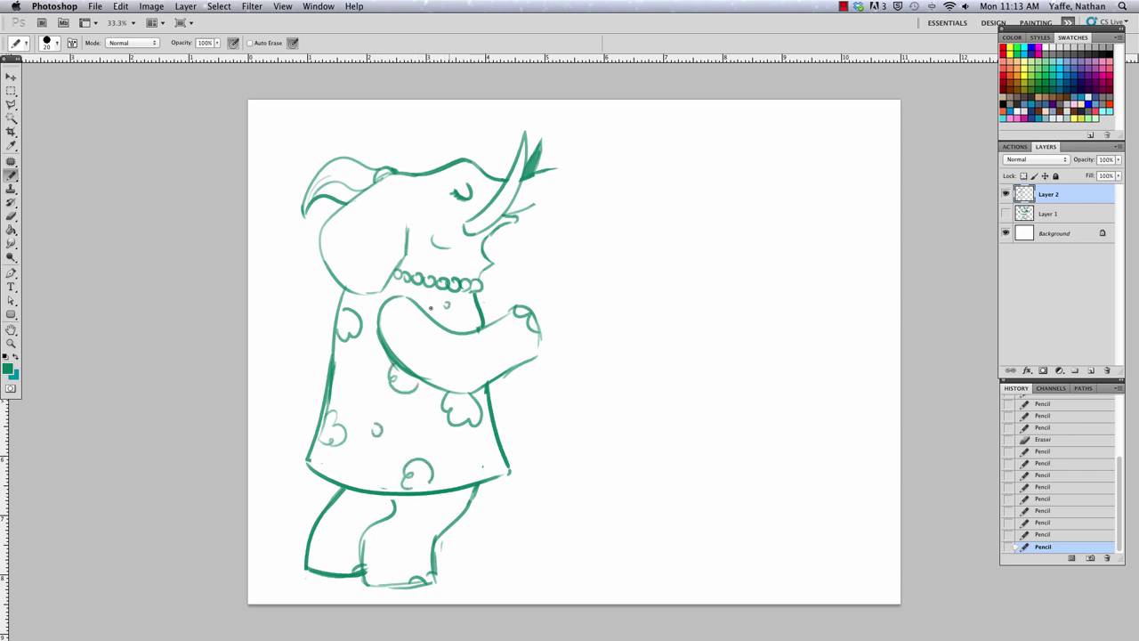
left_click_drag(353, 356, 353, 360)
left_click(340, 463)
left_click(482, 460)
Thicken the shadow line under the dress hem across the leg tops with an enlarged pencil, and reduce the pencil size again.
key("bracketright")
key("bracketright")
left_click_drag(344, 487, 397, 504)
key("bracketleft")
key("bracketleft")
Darken the lower edge of the near ear, correcting its outline, and clean up the ear's front edge.
mouse_move(374, 290)
left_mouse_down()
mouse_move(350, 294)
mouse_move(395, 269)
left_mouse_up()
mouse_move(322, 260)
left_mouse_down()
mouse_move(348, 294)
mouse_move(334, 278)
left_mouse_up()
key("super+z")
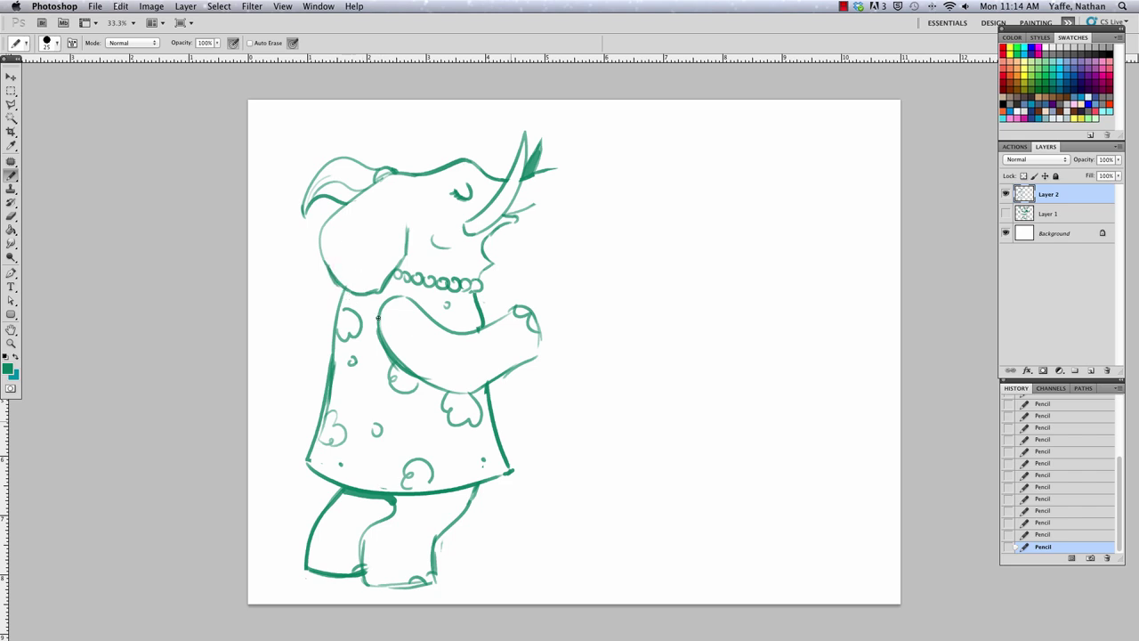
key("e")
left_click_drag(414, 251, 406, 215)
key("b")
Add small freckle dots to the elephant's cheek.
left_click_drag(662, 438, 651, 430)
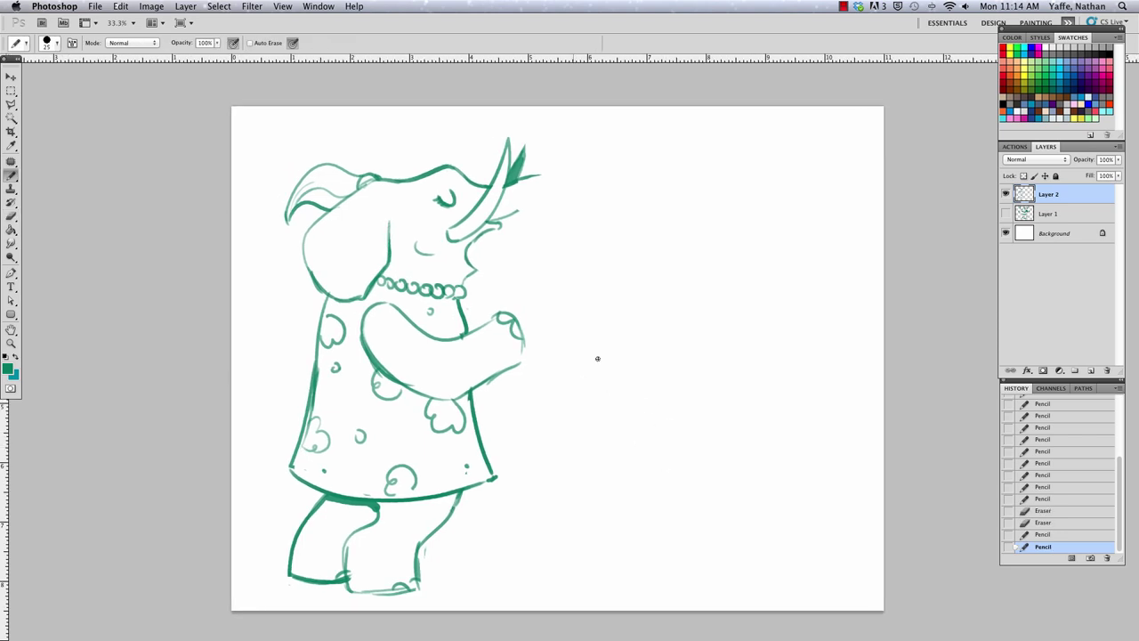
left_click(443, 248)
left_click_drag(504, 219, 570, 191)
key("super+z")
left_click_drag(508, 217, 630, 188)
key("super+z")
Draw the trunk's lower and upper lines reaching forward from the tusks and clean up the old stubs.
left_click_drag(505, 219, 594, 190)
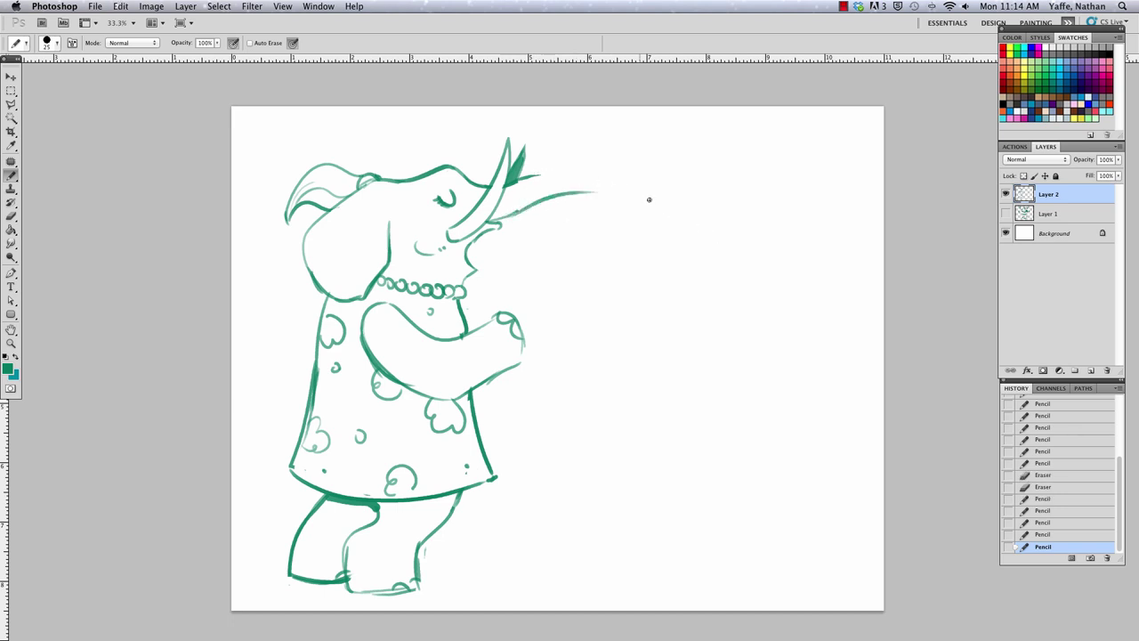
left_click_drag(520, 175, 608, 169)
mouse_move(514, 188)
left_mouse_down()
mouse_move(550, 174)
mouse_move(522, 184)
left_mouse_up()
left_click_drag(522, 183, 545, 178)
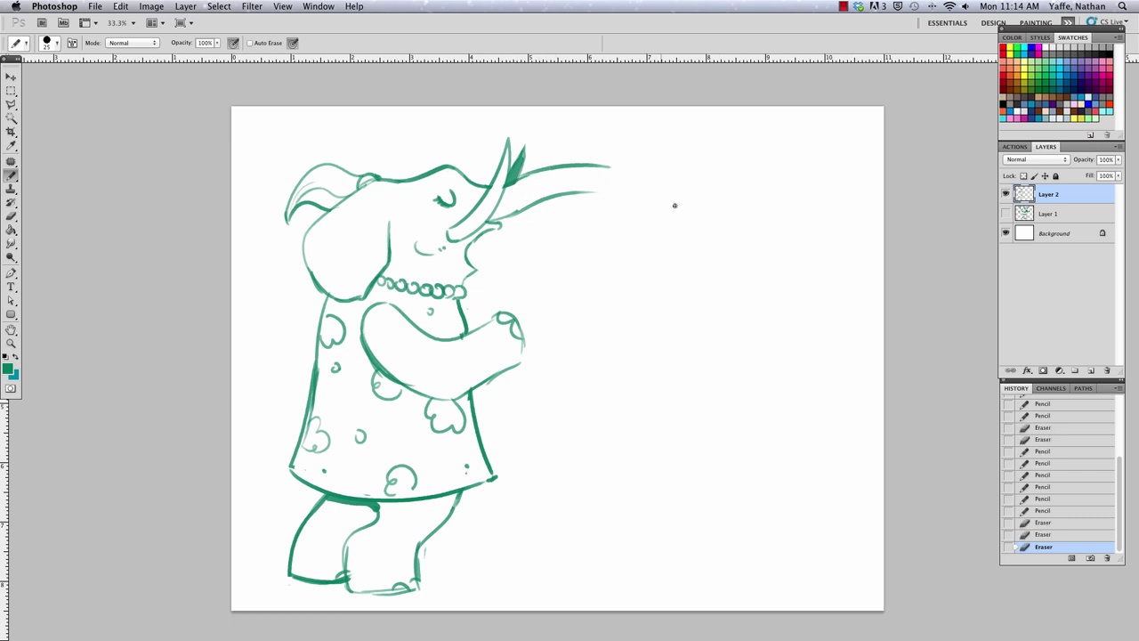
Draw a tongue sticking out of the elephant's open mouth with small drops in front of it.
mouse_move(468, 259)
left_mouse_down()
mouse_move(490, 265)
mouse_move(497, 255)
left_mouse_up()
mouse_move(468, 253)
left_mouse_down()
mouse_move(485, 253)
mouse_move(478, 268)
mouse_move(475, 253)
mouse_move(513, 255)
left_mouse_up()
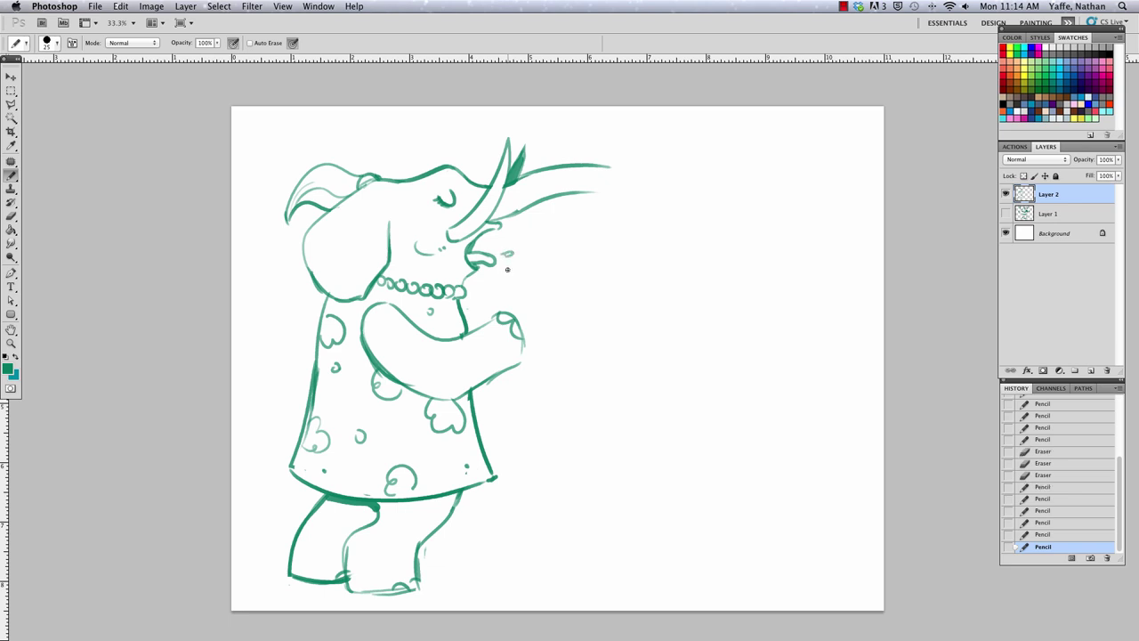
left_click(509, 269)
Draw a curled, forked tip above the elephant's forehead and a diagonal line emerging below the trunk.
mouse_move(536, 233)
left_mouse_down()
mouse_move(520, 210)
mouse_move(557, 214)
left_mouse_up()
mouse_move(488, 186)
left_mouse_down()
mouse_move(454, 151)
mouse_move(423, 156)
mouse_move(423, 124)
mouse_move(488, 148)
mouse_move(502, 172)
left_mouse_up()
mouse_move(511, 218)
left_mouse_down()
mouse_move(555, 235)
mouse_move(546, 210)
mouse_move(558, 252)
left_mouse_up()
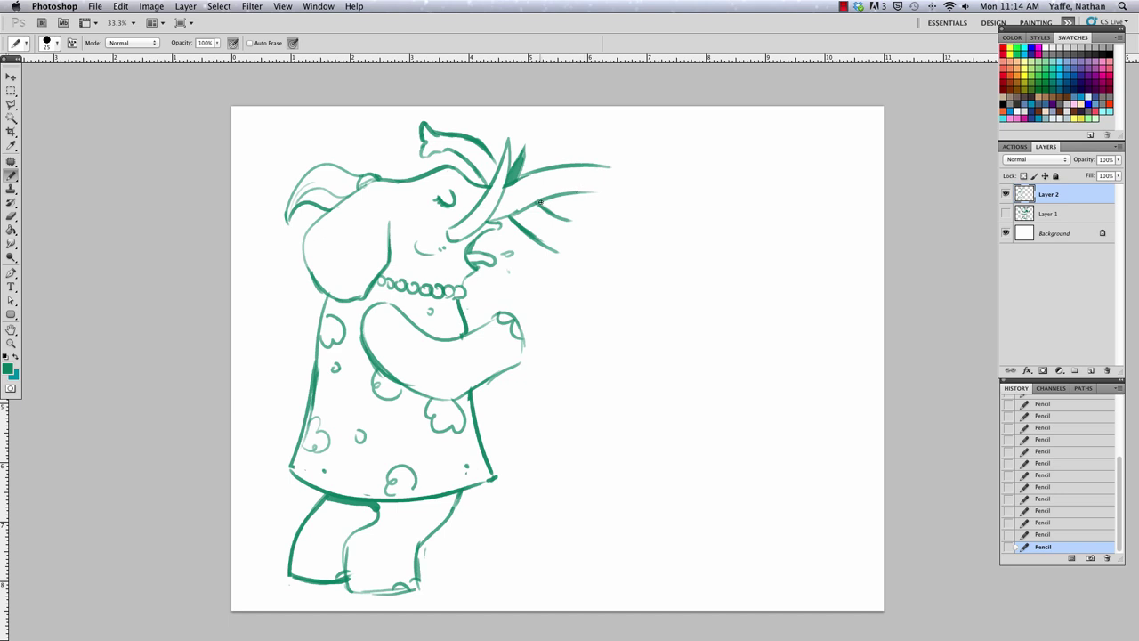
Reshape the trunk's straight lines into a double arch that bends downward.
left_click_drag(540, 203, 570, 216)
mouse_move(523, 183)
left_mouse_down()
mouse_move(591, 190)
mouse_move(551, 186)
mouse_move(578, 190)
mouse_move(588, 168)
mouse_move(616, 169)
left_mouse_up()
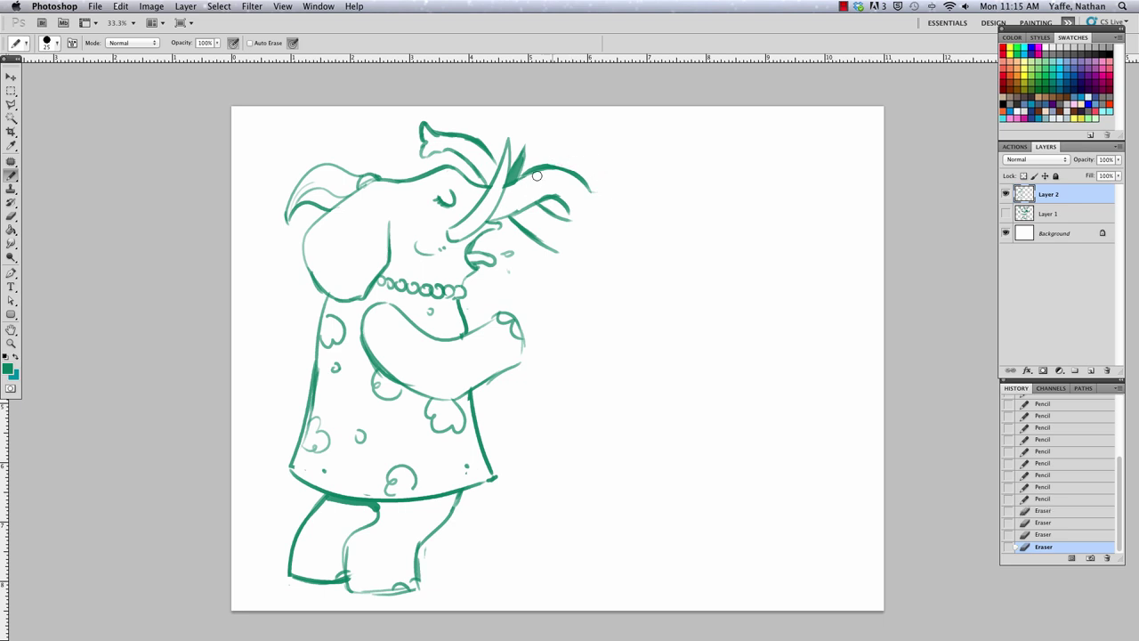
mouse_move(536, 175)
left_mouse_down()
mouse_move(601, 206)
mouse_move(525, 167)
mouse_move(569, 220)
mouse_move(613, 201)
left_mouse_up()
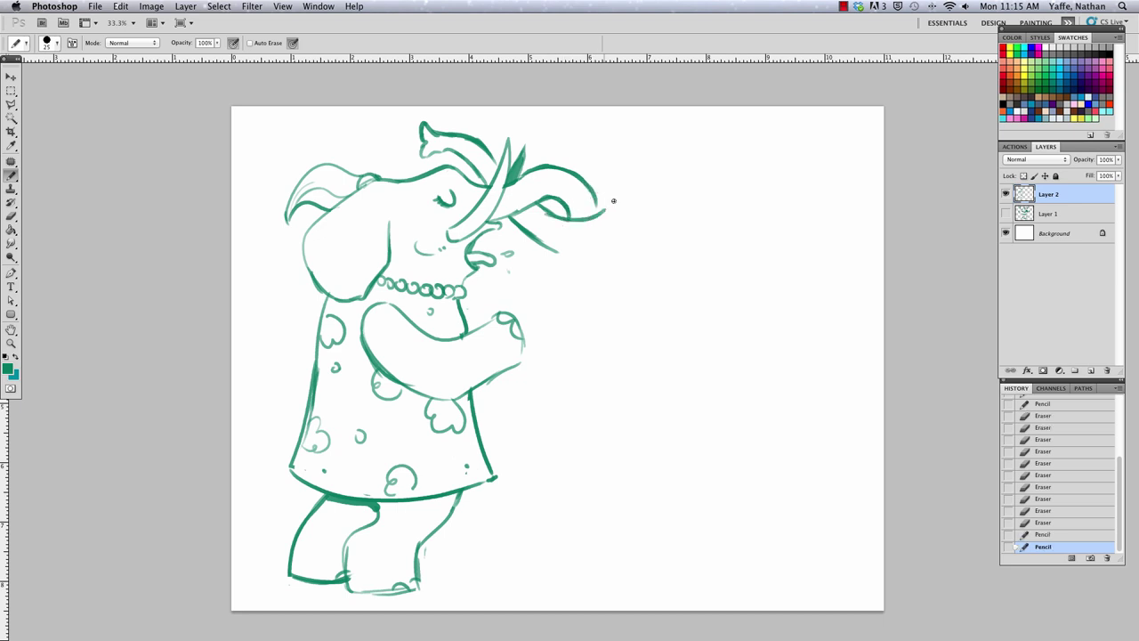
Draw the trunk's forked tip hanging below the diagonal line and retrace the outer bend of the trunk.
mouse_move(537, 237)
left_mouse_down()
mouse_move(621, 233)
mouse_move(580, 217)
mouse_move(550, 266)
left_mouse_up()
left_click_drag(594, 194, 597, 213)
mouse_move(559, 253)
left_mouse_down()
mouse_move(539, 268)
mouse_move(574, 291)
mouse_move(583, 257)
left_mouse_up()
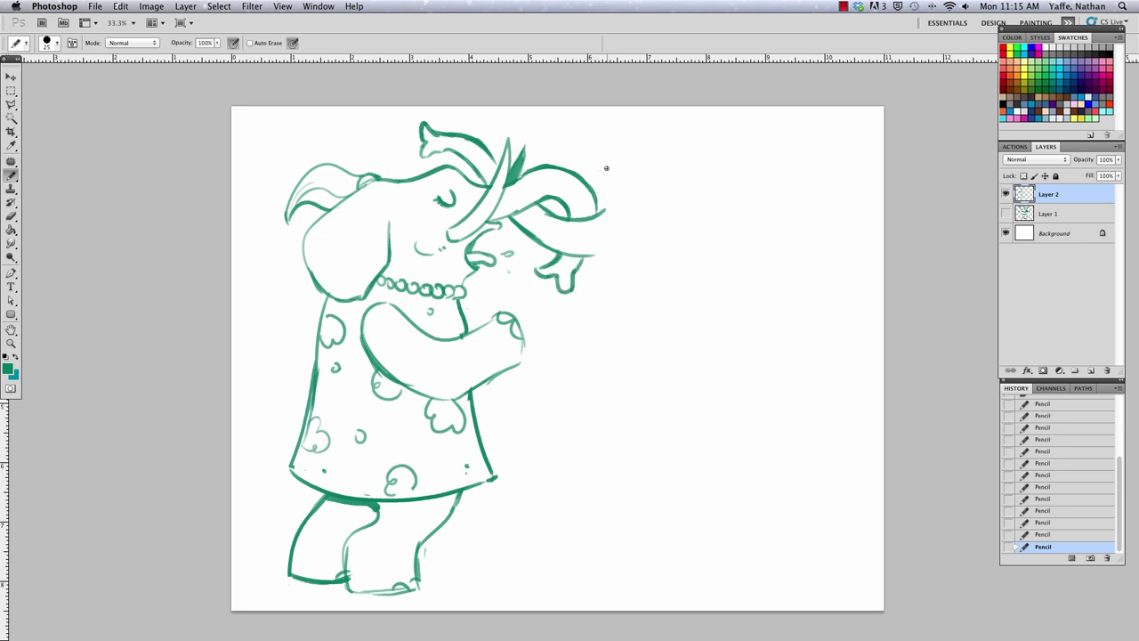
Extend the lower line of the long shape wrapped around the trunk forward past the trunk tip and clean up the overlap.
mouse_move(553, 214)
left_mouse_down()
mouse_move(591, 224)
mouse_move(610, 274)
left_mouse_up()
left_click_drag(548, 251, 635, 276)
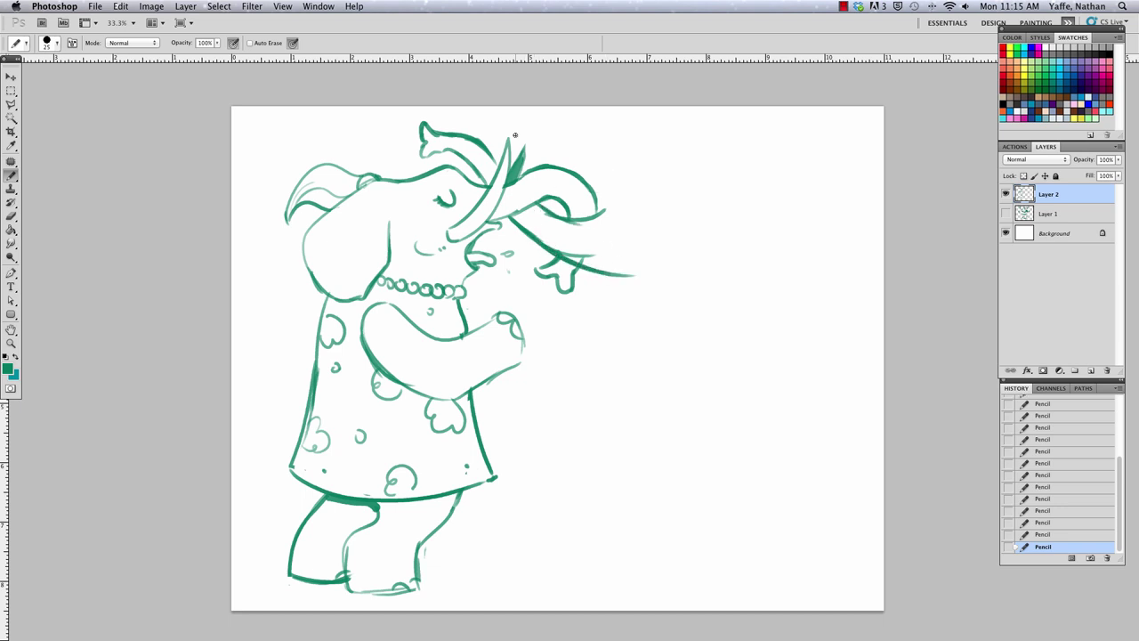
left_click_drag(562, 249, 603, 264)
Draw the wrapping shape's upper line forward past the trunk bend and add a drop beside the curled tip.
mouse_move(577, 219)
left_mouse_down()
mouse_move(618, 212)
mouse_move(584, 230)
left_mouse_up()
mouse_move(549, 214)
left_mouse_down()
mouse_move(595, 237)
mouse_move(581, 230)
mouse_move(617, 235)
left_mouse_up()
left_click_drag(410, 146, 428, 163)
left_click_drag(610, 234, 622, 235)
mouse_move(595, 200)
left_mouse_down()
mouse_move(636, 274)
mouse_move(618, 236)
mouse_move(657, 228)
left_mouse_up()
Start a second creature facing the elephant with a domed head top and curved lower jaw, erasing stray jaw lines.
mouse_move(639, 153)
left_mouse_down()
mouse_move(636, 168)
mouse_move(664, 140)
mouse_move(711, 131)
mouse_move(753, 160)
left_mouse_up()
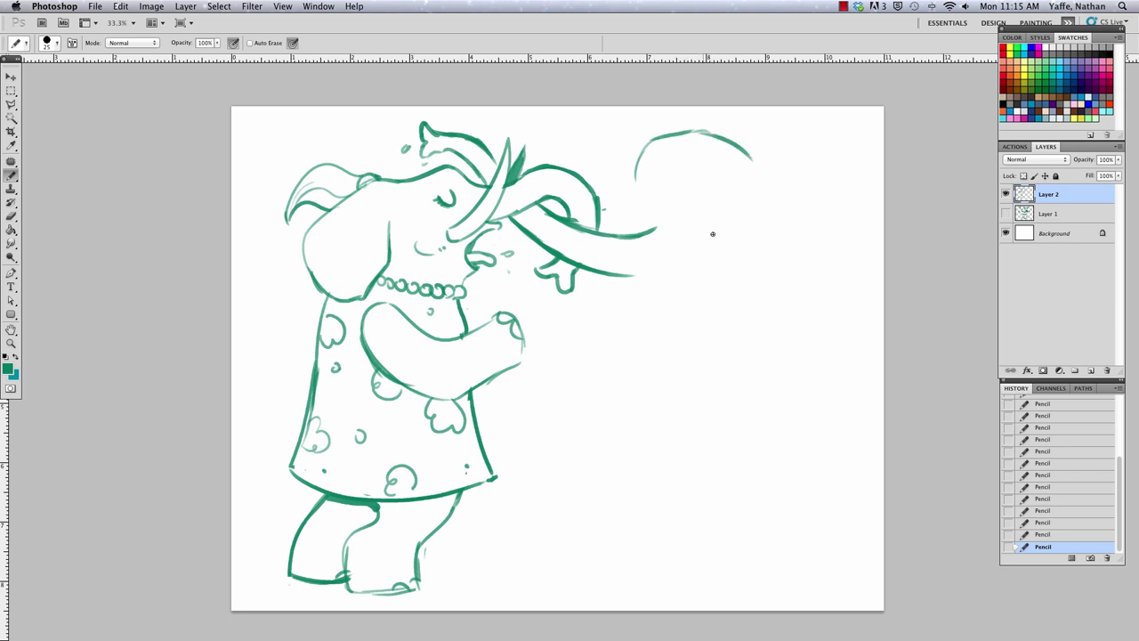
mouse_move(612, 313)
left_mouse_down()
mouse_move(647, 349)
mouse_move(715, 360)
left_mouse_up()
key("e")
left_click_drag(641, 361, 673, 363)
left_click(658, 338)
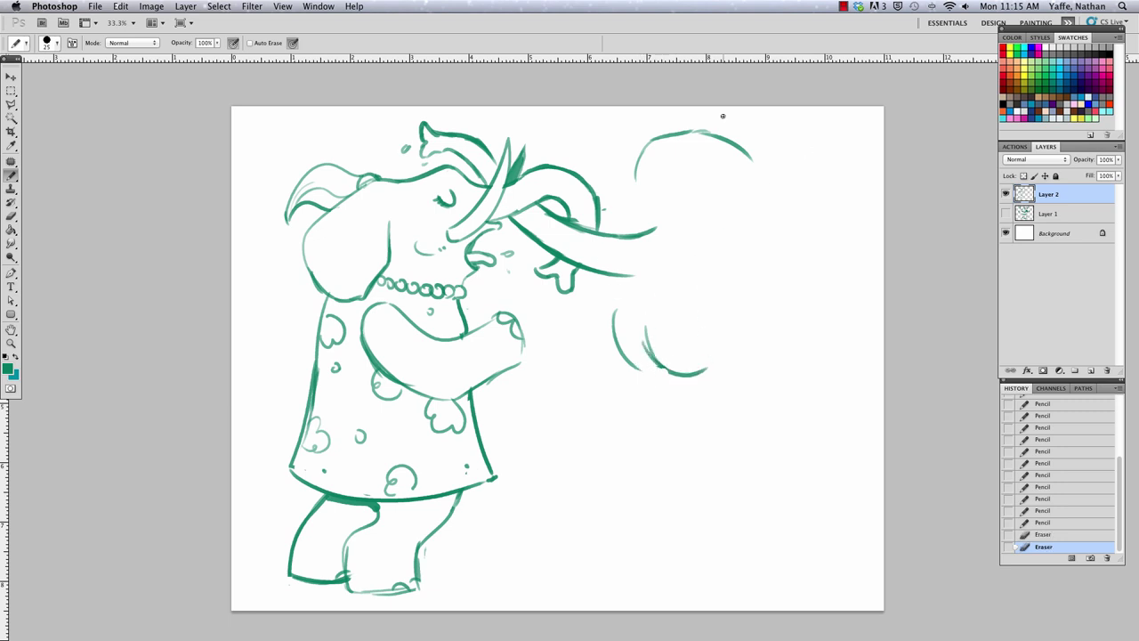
Draw a row of pointed lower teeth along a gum line on top of the creature's jaw.
mouse_move(614, 315)
left_mouse_down()
mouse_move(649, 304)
mouse_move(623, 288)
left_mouse_up()
mouse_move(622, 308)
left_mouse_down()
mouse_move(626, 283)
mouse_move(637, 303)
mouse_move(652, 299)
mouse_move(638, 294)
left_mouse_up()
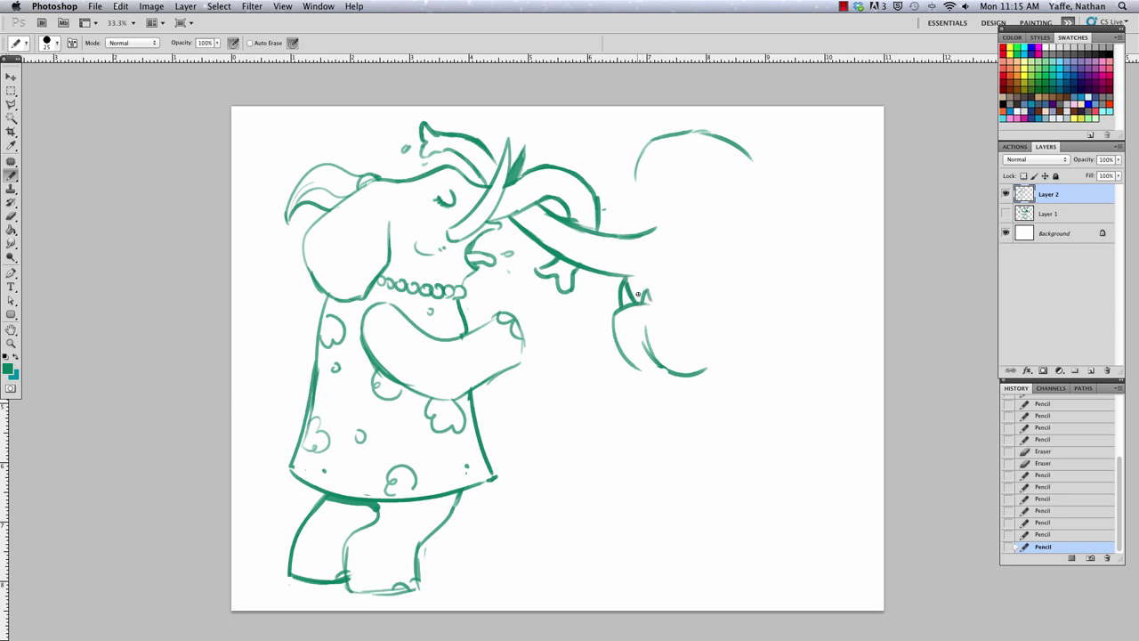
left_click(631, 274)
mouse_move(625, 279)
left_mouse_down()
mouse_move(648, 283)
mouse_move(652, 302)
mouse_move(664, 286)
mouse_move(670, 304)
mouse_move(661, 287)
mouse_move(685, 282)
mouse_move(702, 316)
left_mouse_up()
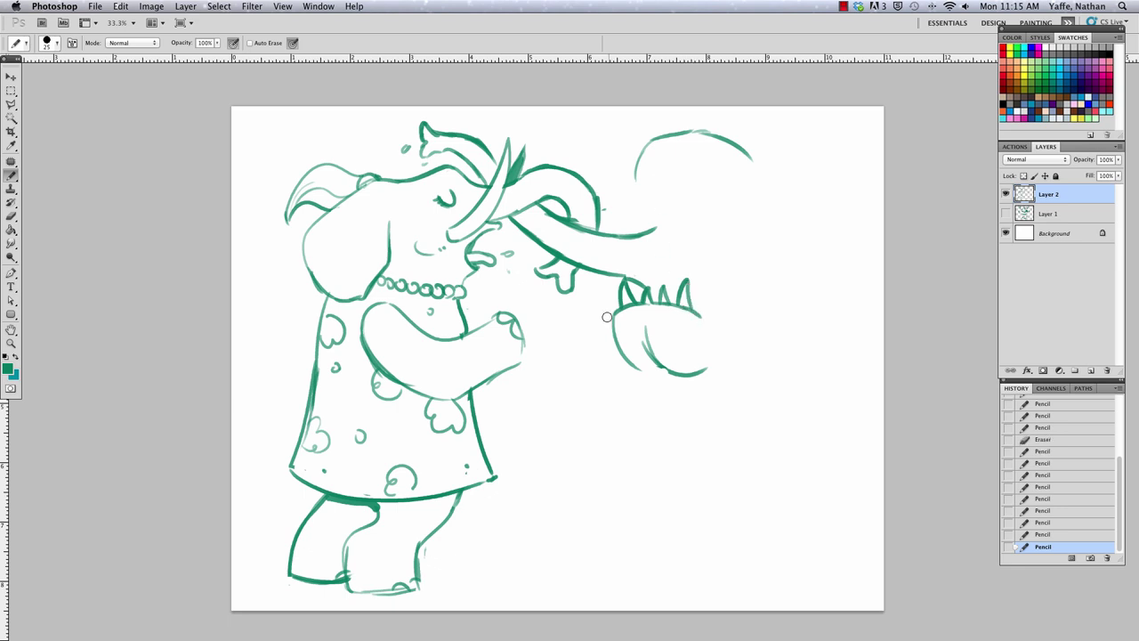
Erase the front curve of the creature's lower jaw and redraw it fuller and heavier.
mouse_move(610, 319)
left_mouse_down()
mouse_move(618, 312)
mouse_move(626, 354)
left_mouse_up()
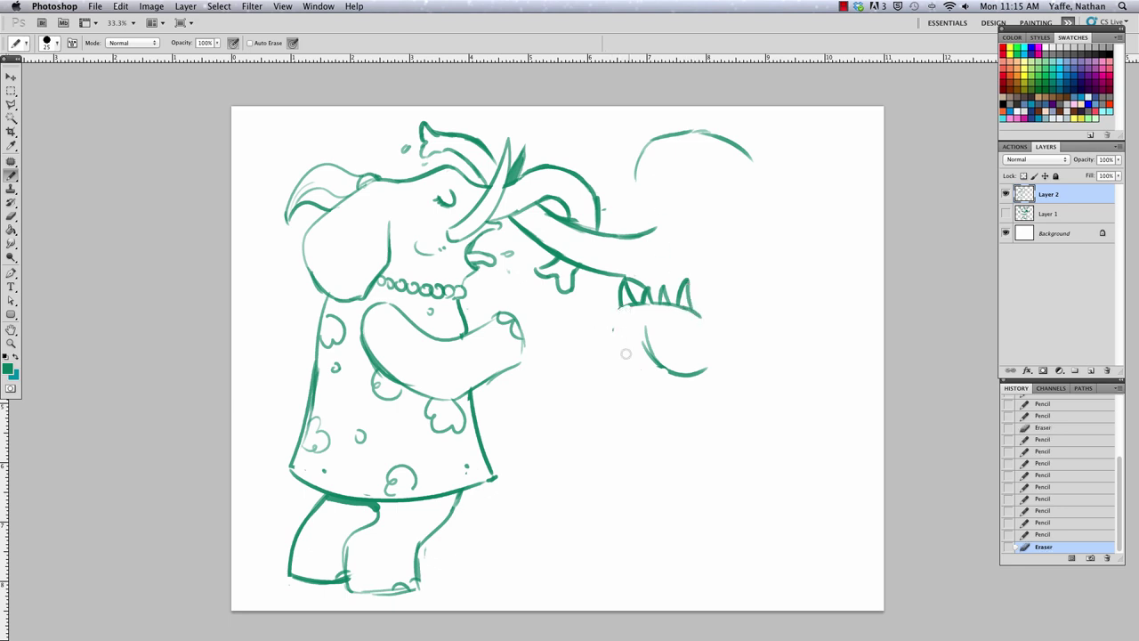
left_click(626, 353)
mouse_move(621, 303)
left_mouse_down()
mouse_move(614, 349)
mouse_move(625, 373)
left_mouse_up()
mouse_move(624, 335)
left_mouse_down()
mouse_move(630, 310)
mouse_move(621, 372)
left_mouse_up()
key("e")
mouse_move(639, 311)
left_mouse_down()
mouse_move(638, 323)
mouse_move(650, 308)
mouse_move(613, 336)
mouse_move(615, 365)
mouse_move(653, 379)
left_mouse_up()
Erase the rough outlines of the lower teeth and redraw them more cleanly.
key("e")
mouse_move(629, 315)
left_mouse_down()
mouse_move(648, 310)
mouse_move(623, 320)
mouse_move(630, 299)
mouse_move(689, 267)
mouse_move(688, 296)
left_mouse_up()
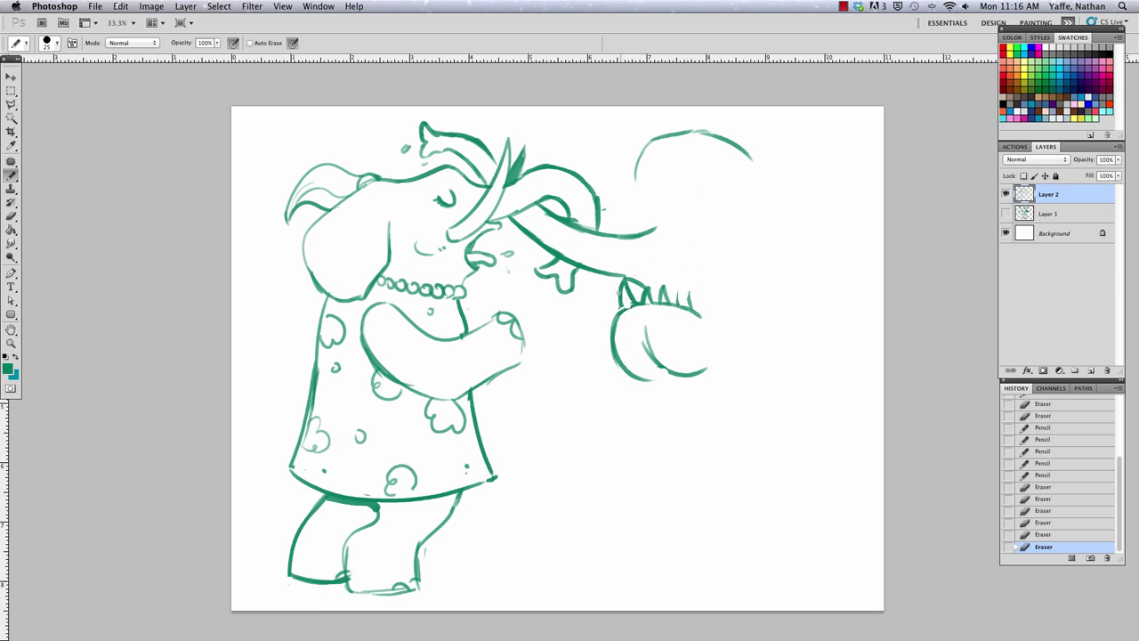
mouse_move(619, 305)
left_mouse_down()
mouse_move(623, 280)
mouse_move(692, 307)
mouse_move(688, 278)
mouse_move(690, 292)
left_mouse_up()
left_click_drag(685, 288, 699, 304)
Draw the creature's upper teeth, continue the long shape into its mouth and close the back of the mouth.
mouse_move(635, 169)
left_mouse_down()
mouse_move(638, 210)
mouse_move(651, 181)
mouse_move(658, 203)
mouse_move(664, 182)
mouse_move(683, 178)
mouse_move(676, 199)
mouse_move(682, 178)
mouse_move(706, 176)
mouse_move(695, 205)
mouse_move(709, 177)
mouse_move(730, 235)
left_mouse_up()
mouse_move(648, 234)
left_mouse_down()
mouse_move(688, 210)
mouse_move(651, 235)
mouse_move(700, 236)
mouse_move(738, 280)
left_mouse_up()
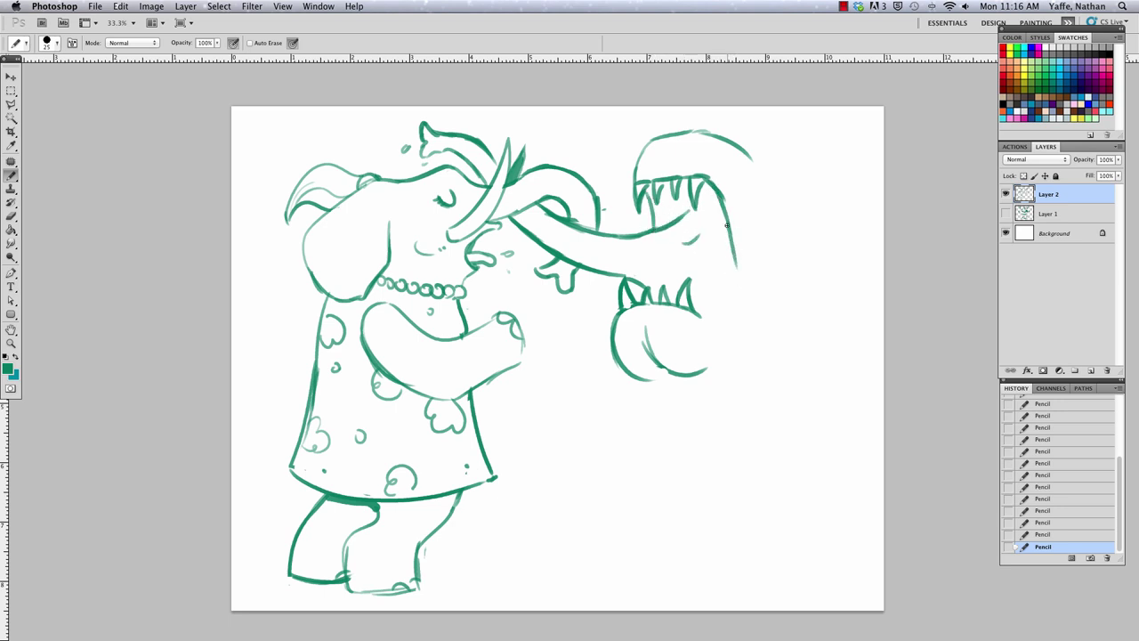
mouse_move(726, 225)
left_mouse_down()
mouse_move(738, 294)
mouse_move(723, 322)
mouse_move(738, 272)
left_mouse_up()
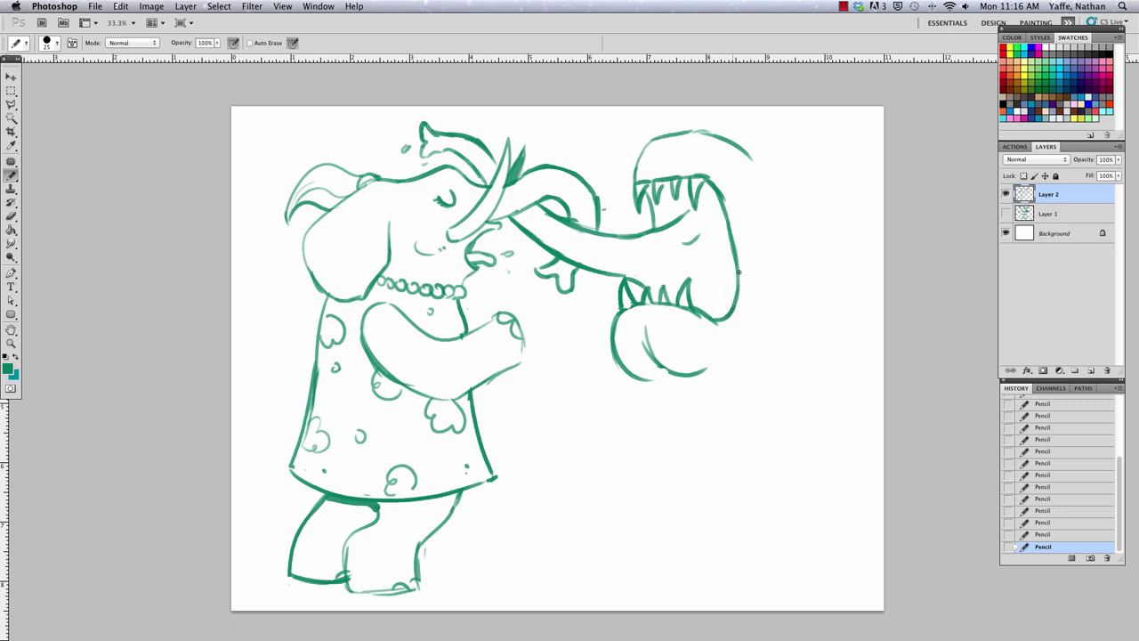
Draw two heavy crescents on the creature's snout, a small round eye with a thick brow, and short marks inside its mouth.
mouse_move(720, 144)
left_mouse_down()
mouse_move(704, 158)
mouse_move(631, 165)
mouse_move(647, 152)
mouse_move(645, 163)
mouse_move(697, 162)
left_mouse_up()
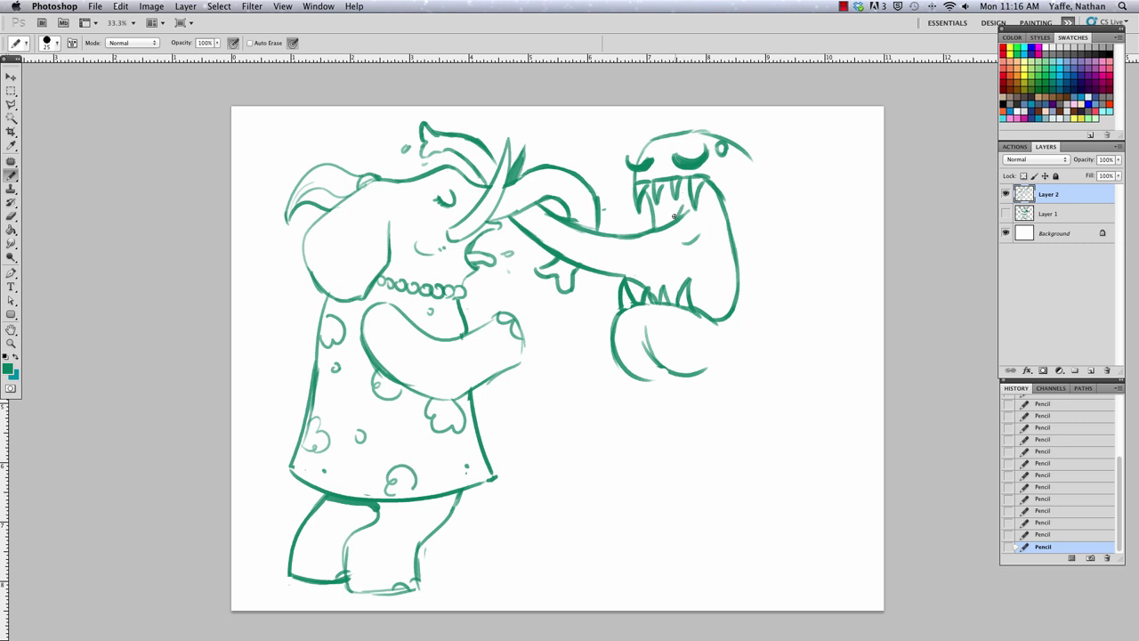
left_click_drag(701, 264, 724, 265)
left_click_drag(723, 140, 725, 151)
mouse_move(722, 144)
left_mouse_down()
mouse_move(741, 131)
mouse_move(730, 130)
left_mouse_up()
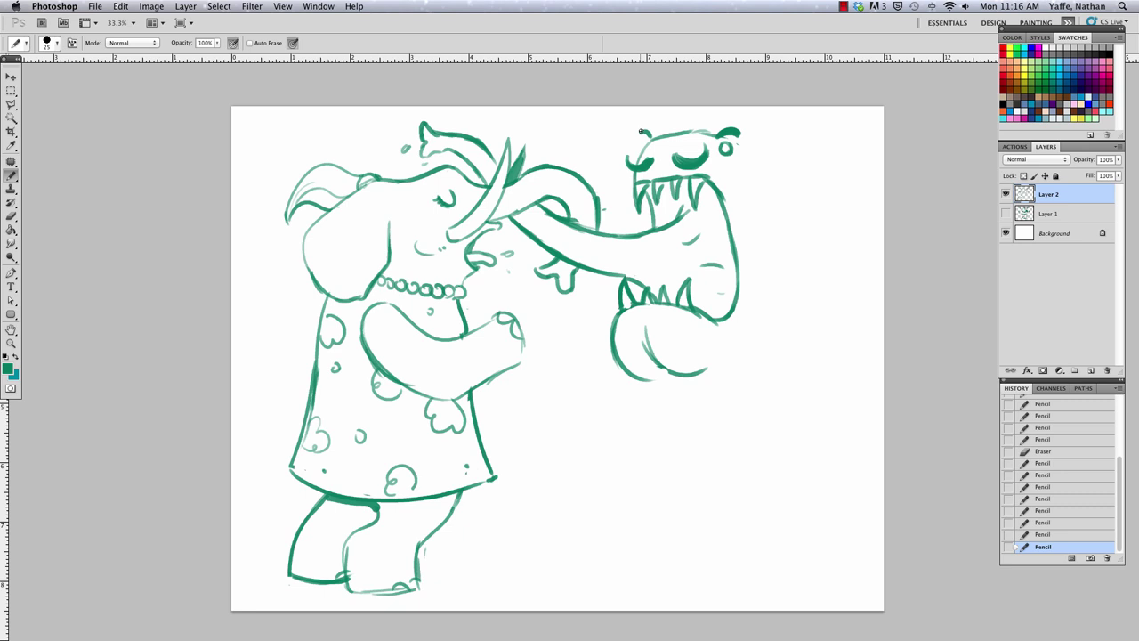
Draw the creature's far brow, a small filled-in hat with a thin brim, and the curve down the back of its head.
mouse_move(640, 130)
left_mouse_down()
mouse_move(738, 134)
mouse_move(684, 129)
left_mouse_up()
left_click_drag(660, 123, 785, 142)
mouse_move(697, 126)
left_mouse_down()
mouse_move(715, 106)
mouse_move(762, 134)
mouse_move(752, 119)
mouse_move(703, 125)
mouse_move(749, 118)
mouse_move(757, 132)
mouse_move(730, 127)
mouse_move(776, 166)
mouse_move(806, 254)
left_mouse_up()
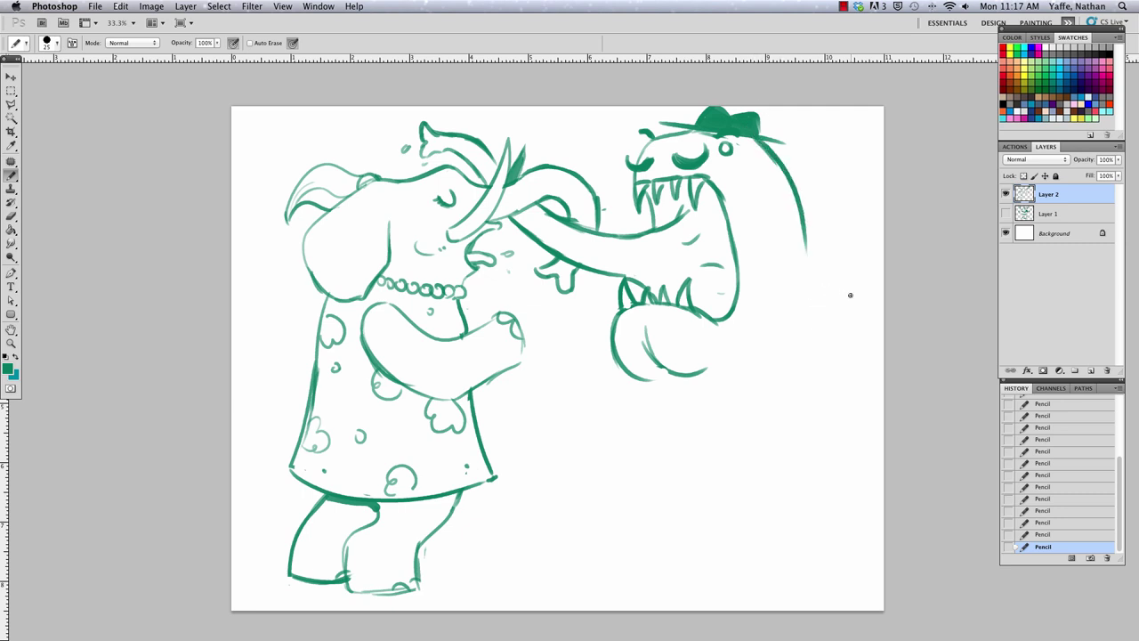
Erase the rough brow lines around the creature's eye and hat and redraw the far brow more cleanly.
key("e")
mouse_move(709, 140)
left_mouse_down()
mouse_move(739, 136)
mouse_move(712, 139)
left_mouse_up()
left_click_drag(712, 139, 728, 134)
mouse_move(656, 131)
left_mouse_down()
mouse_move(631, 134)
mouse_move(644, 119)
left_mouse_up()
mouse_move(729, 132)
left_mouse_down()
mouse_move(740, 141)
mouse_move(719, 126)
left_mouse_up()
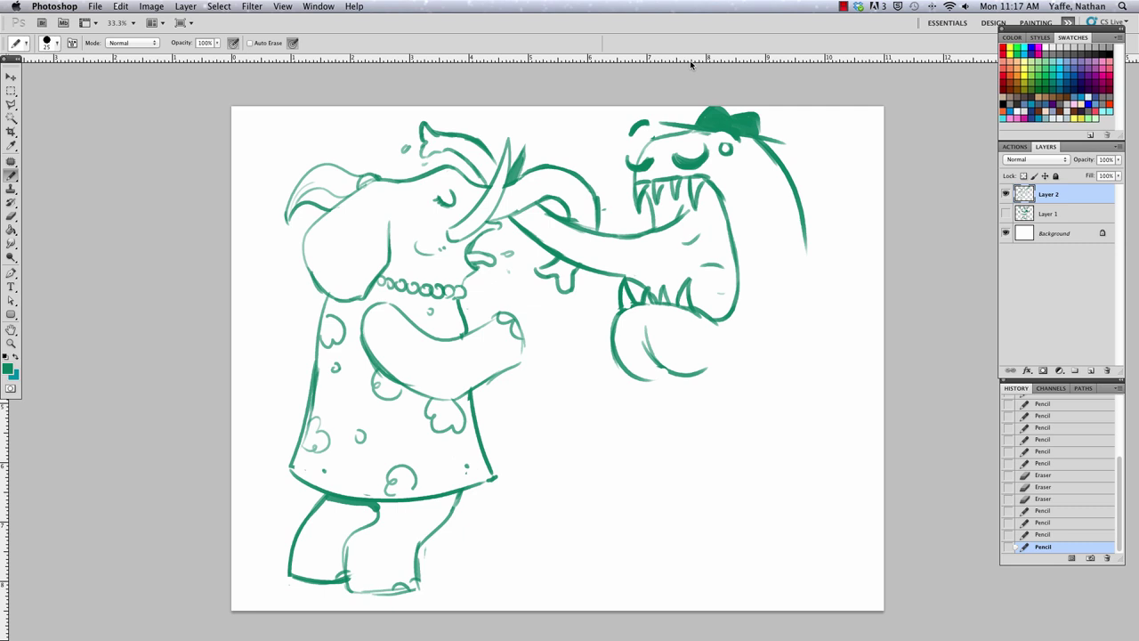
Round off the underside of the creature's chin and add small bumps, wrinkles and drips along its tongue and the trunk.
mouse_move(626, 377)
left_mouse_down()
mouse_move(711, 387)
mouse_move(731, 357)
left_mouse_up()
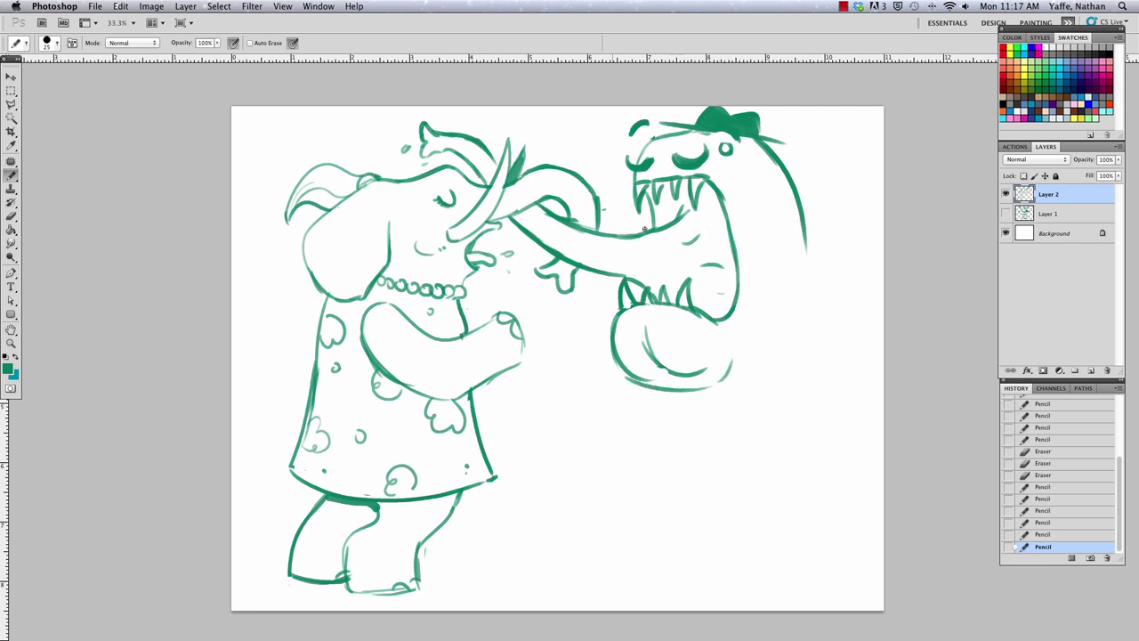
left_click_drag(586, 278, 595, 279)
mouse_move(535, 250)
left_mouse_down()
mouse_move(565, 240)
mouse_move(642, 268)
mouse_move(676, 258)
mouse_move(650, 253)
left_mouse_up()
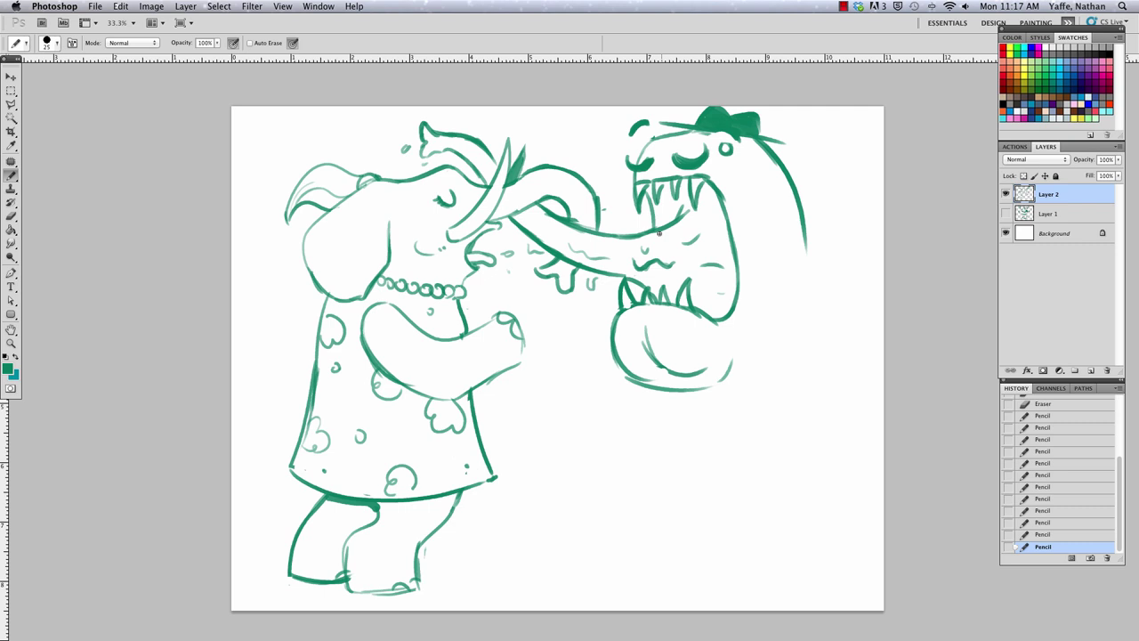
mouse_move(528, 220)
left_mouse_down()
mouse_move(536, 228)
mouse_move(516, 242)
left_mouse_up()
left_click_drag(488, 153, 497, 166)
Extend the creature's back down to the neck and draw the near shirt collar flap, erasing the rough first line.
left_click_drag(807, 262, 802, 382)
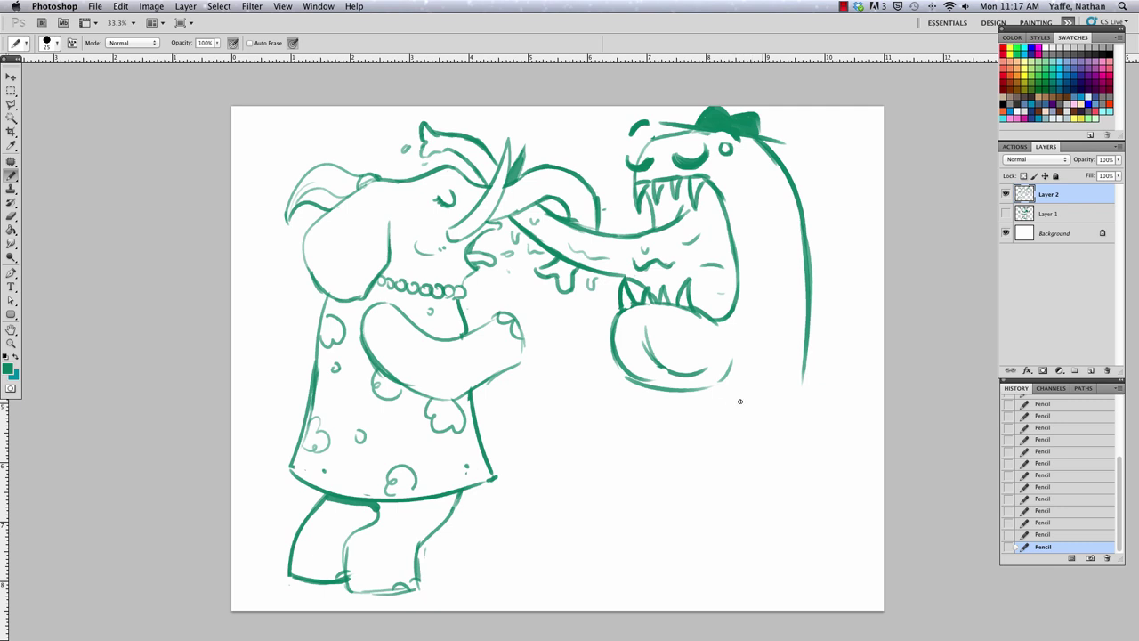
mouse_move(740, 402)
left_mouse_down()
mouse_move(796, 369)
mouse_move(756, 437)
mouse_move(805, 400)
mouse_move(807, 399)
left_mouse_up()
key("e")
mouse_move(734, 405)
left_mouse_down()
mouse_move(761, 450)
mouse_move(761, 377)
mouse_move(778, 426)
mouse_move(793, 360)
mouse_move(805, 406)
left_mouse_up()
left_click_drag(698, 414, 798, 378)
left_click_drag(702, 417, 718, 454)
left_click_drag(718, 448, 773, 415)
left_click_drag(719, 448, 803, 391)
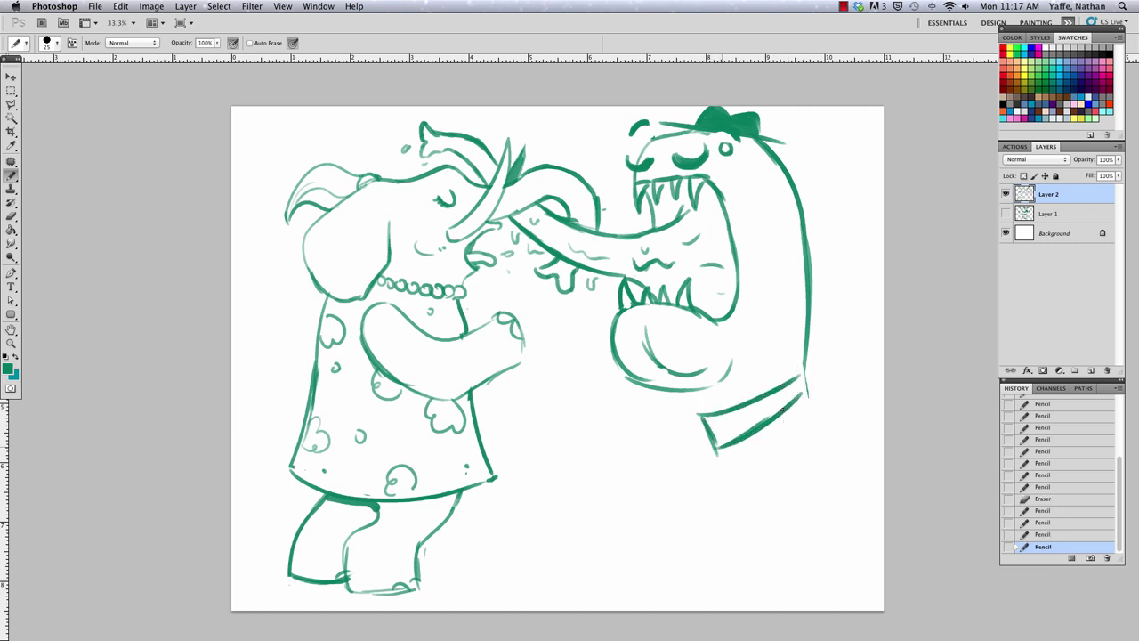
Draw the pointed far collar flap and a filled-in necktie with a round knot hanging from the collar.
left_click_drag(718, 432, 715, 441)
mouse_move(659, 393)
left_mouse_down()
mouse_move(658, 430)
mouse_move(693, 414)
mouse_move(656, 431)
mouse_move(675, 448)
left_mouse_up()
mouse_move(674, 447)
left_mouse_down()
mouse_move(691, 416)
mouse_move(696, 428)
left_mouse_up()
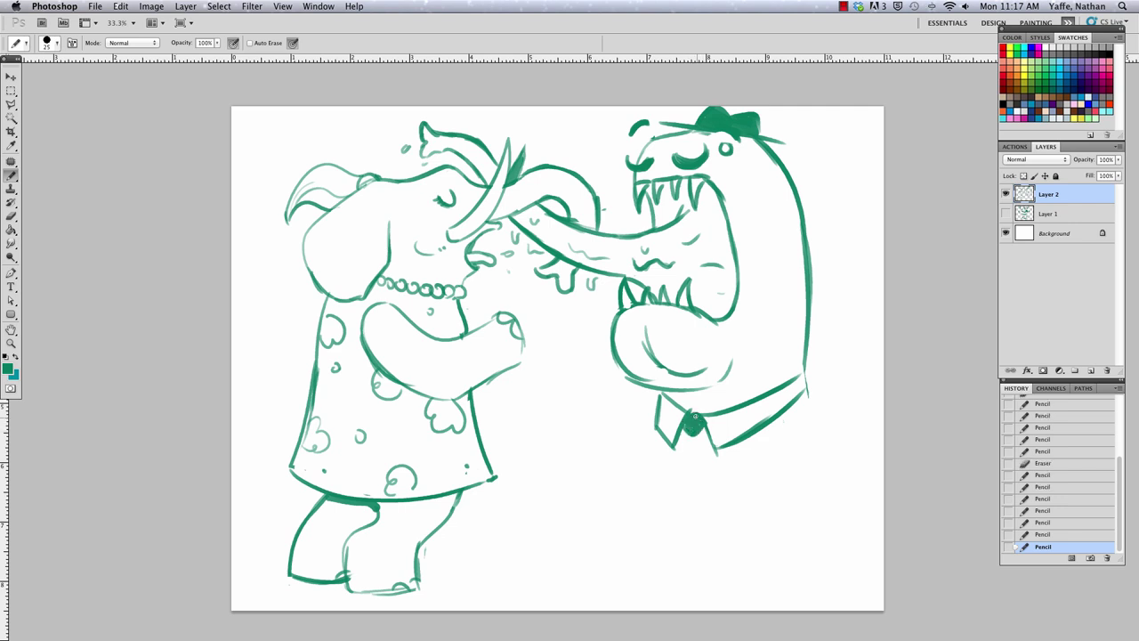
mouse_move(688, 490)
left_mouse_down()
mouse_move(691, 436)
mouse_move(683, 518)
left_mouse_up()
left_click_drag(697, 436, 709, 511)
mouse_move(681, 514)
left_mouse_down()
mouse_move(699, 532)
mouse_move(695, 450)
mouse_move(700, 503)
left_mouse_up()
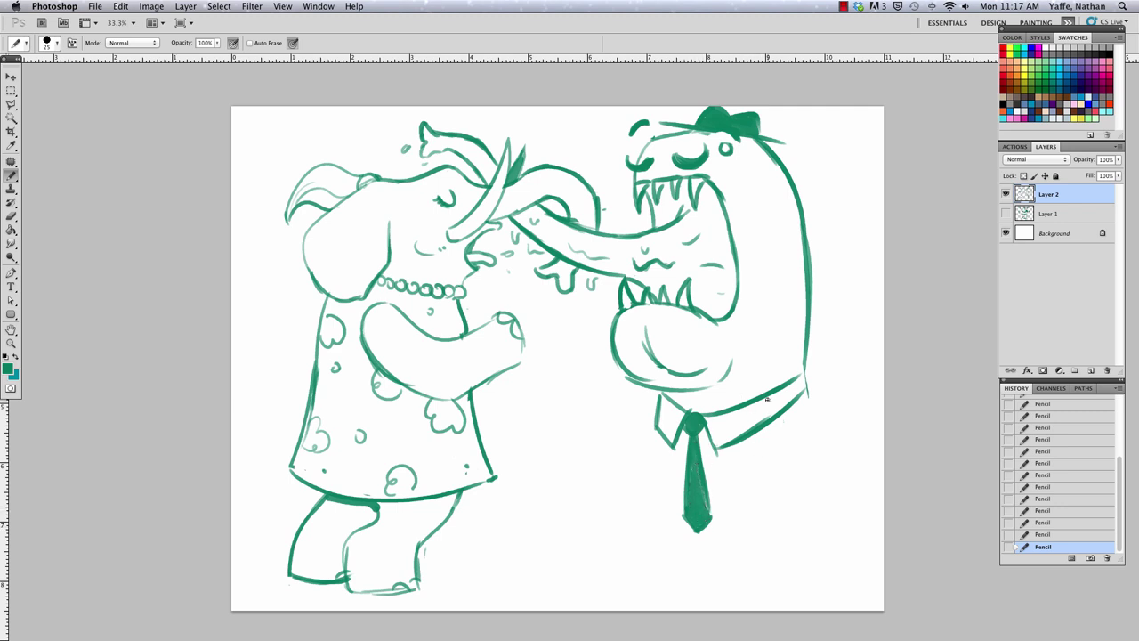
Draw the creature's shoulders and torso sides, flaring out into a wavy base near the canvas's lower edge.
left_click_drag(805, 389, 844, 464)
mouse_move(655, 418)
left_mouse_down()
mouse_move(635, 444)
mouse_move(644, 441)
mouse_move(636, 540)
left_mouse_up()
left_click_drag(828, 422, 842, 525)
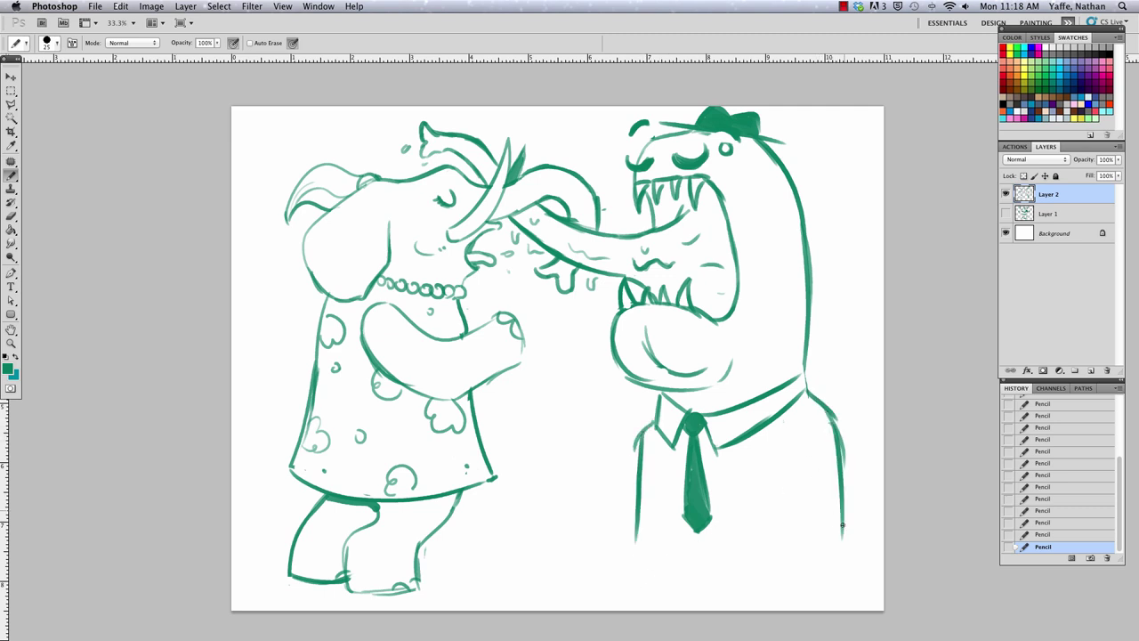
mouse_move(636, 533)
left_mouse_down()
mouse_move(614, 576)
mouse_move(593, 587)
mouse_move(809, 594)
left_mouse_up()
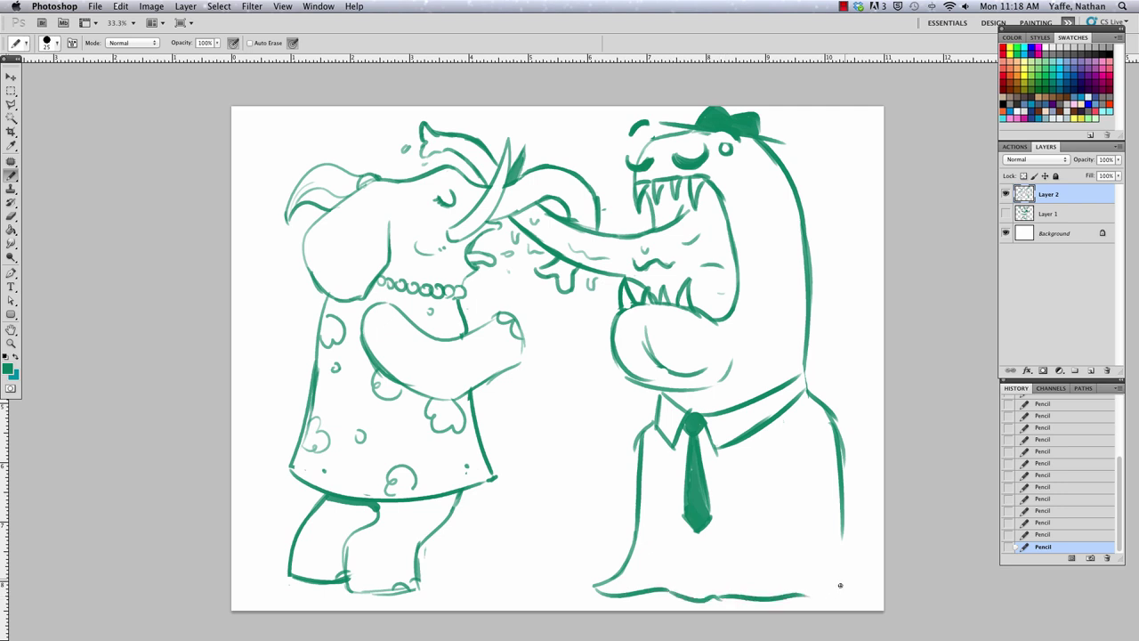
mouse_move(842, 533)
left_mouse_down()
mouse_move(843, 558)
mouse_move(870, 579)
mouse_move(856, 592)
mouse_move(877, 588)
mouse_move(872, 577)
left_mouse_up()
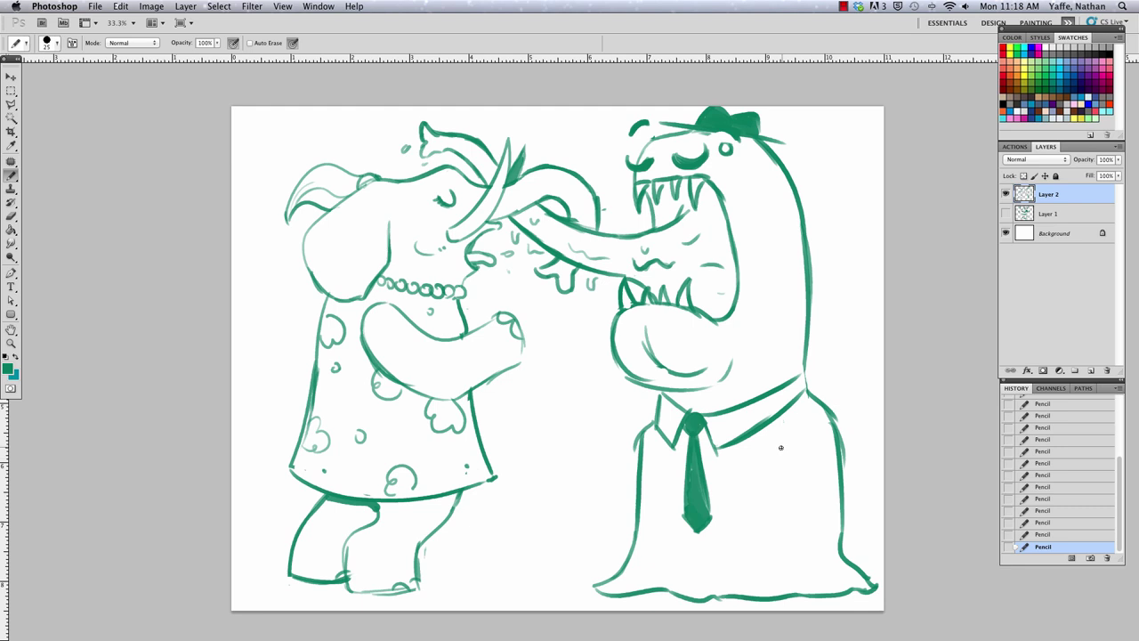
Draw the creature's near arm bent across its torso and erase the shoulder line where the far arm joins.
left_click_drag(780, 447, 783, 526)
left_click_drag(834, 448, 836, 515)
key("e")
left_click_drag(781, 456, 785, 515)
mouse_move(777, 439)
left_mouse_down()
mouse_move(788, 561)
mouse_move(826, 509)
mouse_move(832, 475)
left_mouse_up()
mouse_move(638, 440)
left_mouse_down()
mouse_move(627, 471)
mouse_move(546, 409)
mouse_move(611, 475)
mouse_move(566, 425)
mouse_move(625, 469)
mouse_move(635, 431)
left_mouse_up()
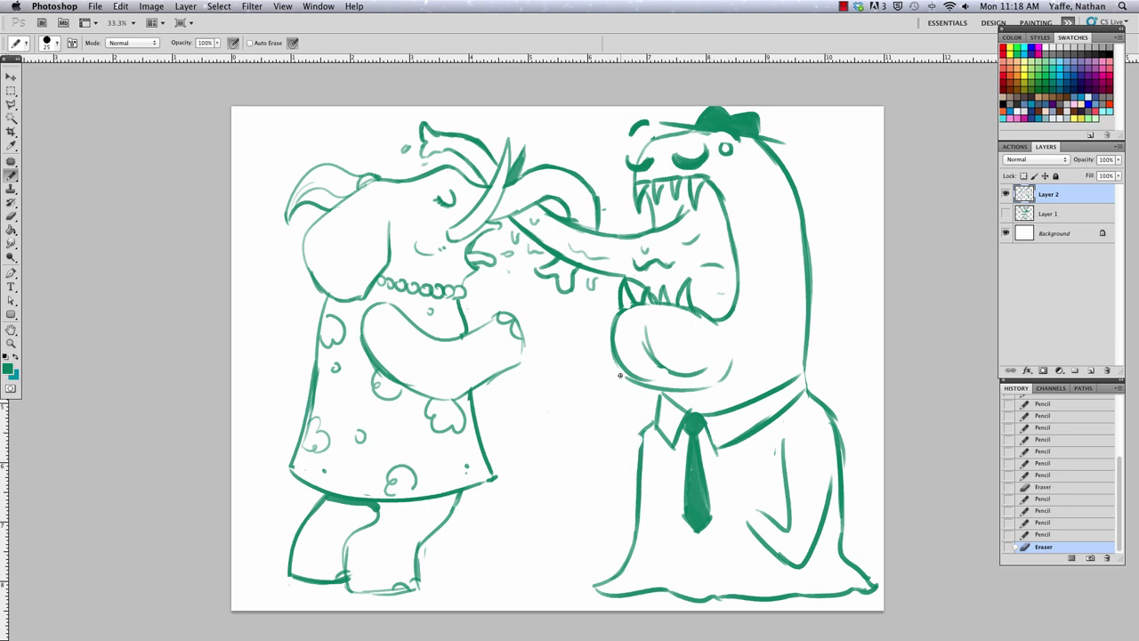
Draw the creature's far arm reaching to the elephant's hand, with fingers wrapped around it and a cuff at the wrist.
mouse_move(504, 386)
left_mouse_down()
mouse_move(547, 453)
mouse_move(644, 432)
mouse_move(538, 391)
mouse_move(648, 412)
left_mouse_up()
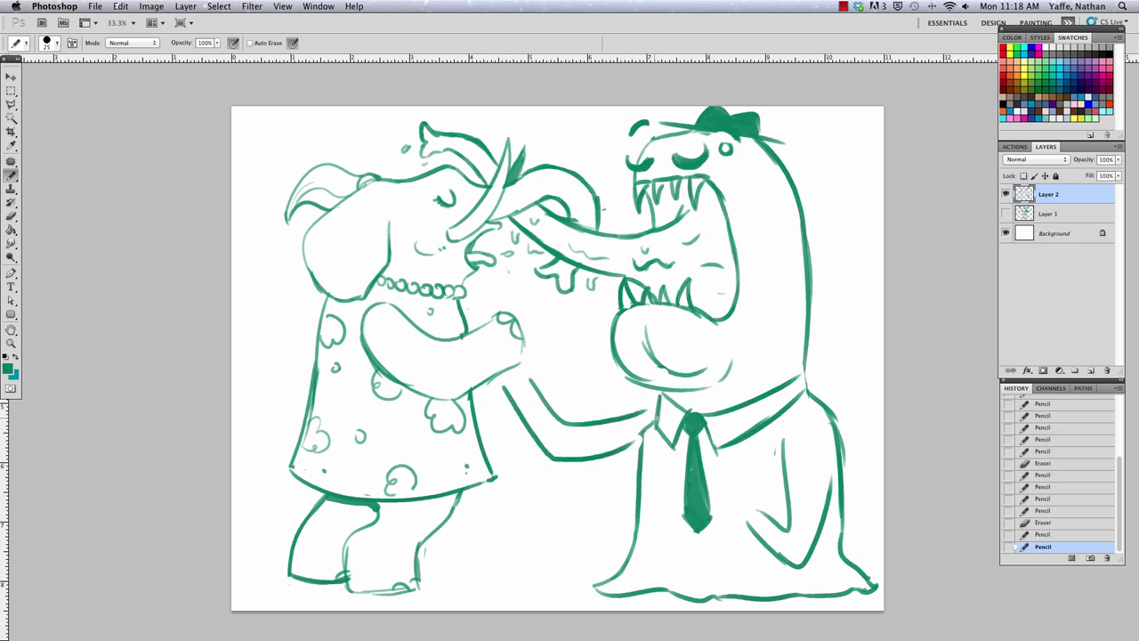
left_click_drag(500, 385, 505, 356)
mouse_move(472, 320)
left_mouse_down()
mouse_move(480, 347)
mouse_move(493, 340)
mouse_move(477, 342)
mouse_move(474, 321)
mouse_move(494, 315)
left_mouse_up()
mouse_move(520, 358)
left_mouse_down()
mouse_move(540, 396)
mouse_move(525, 388)
left_mouse_up()
Draw a clawed hand and cuff on the creature's bent arm and reinforce the wrist of the outstretched arm.
mouse_move(740, 488)
left_mouse_down()
mouse_move(775, 526)
mouse_move(723, 525)
mouse_move(733, 534)
mouse_move(747, 522)
mouse_move(730, 491)
mouse_move(773, 528)
mouse_move(747, 495)
left_mouse_up()
left_click_drag(786, 391, 786, 389)
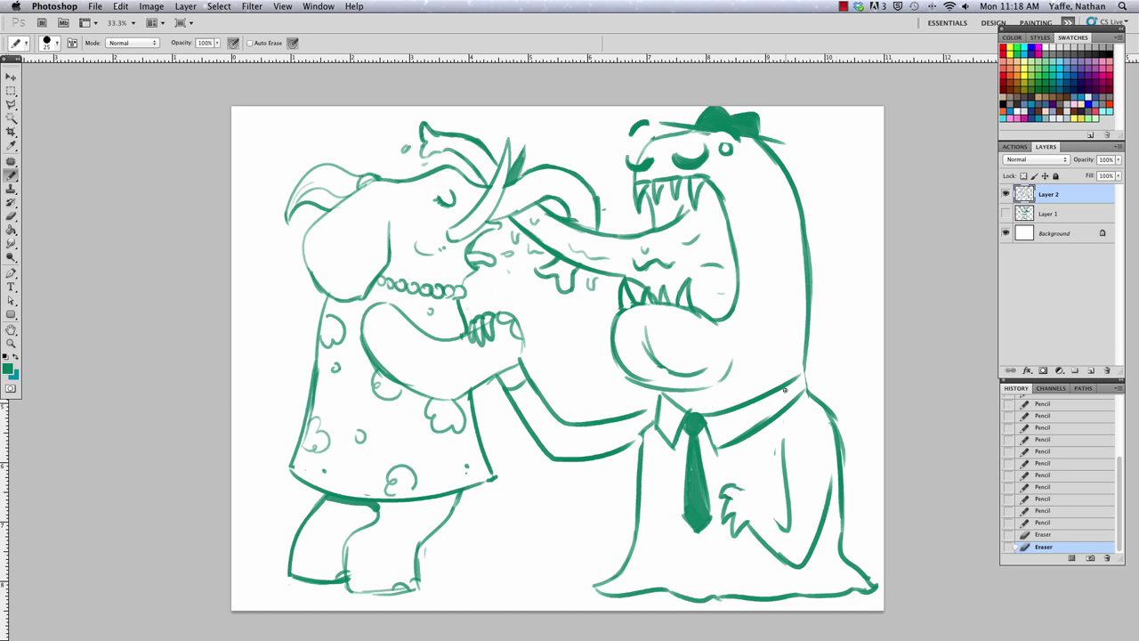
mouse_move(728, 488)
left_mouse_down()
mouse_move(753, 495)
mouse_move(785, 532)
mouse_move(767, 513)
mouse_move(778, 520)
left_mouse_up()
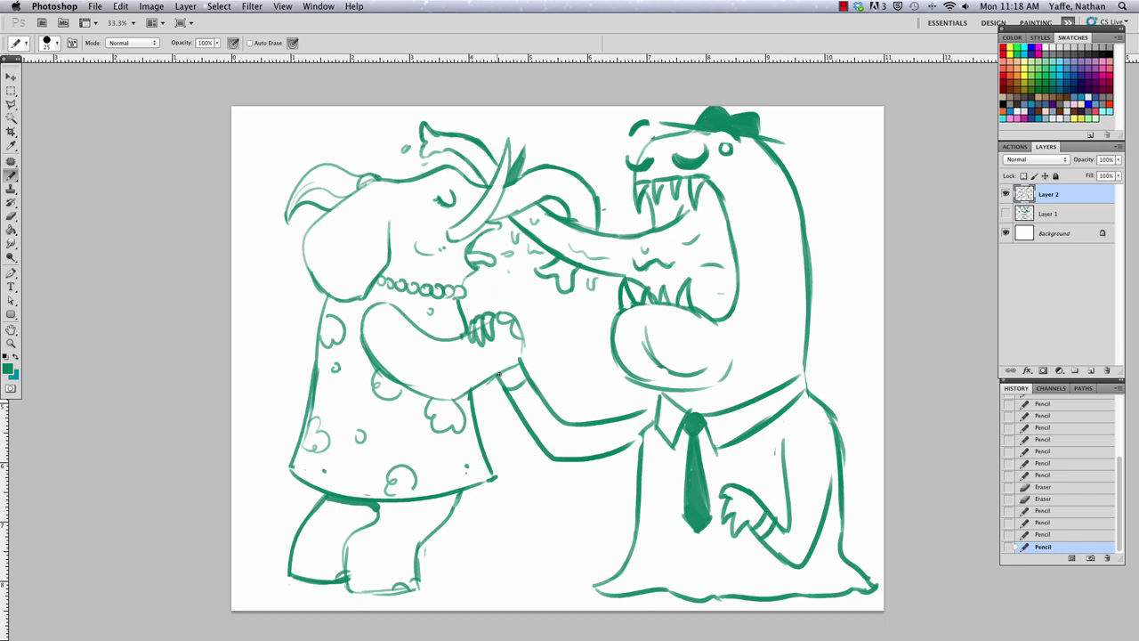
left_click_drag(499, 375, 519, 367)
Draw a notched shirt hem above the creature's flared base, then add spots on the base and puddle lines around it.
mouse_move(637, 533)
left_mouse_down()
mouse_move(633, 552)
mouse_move(704, 570)
mouse_move(768, 570)
mouse_move(840, 544)
mouse_move(836, 572)
mouse_move(856, 581)
mouse_move(797, 579)
left_mouse_up()
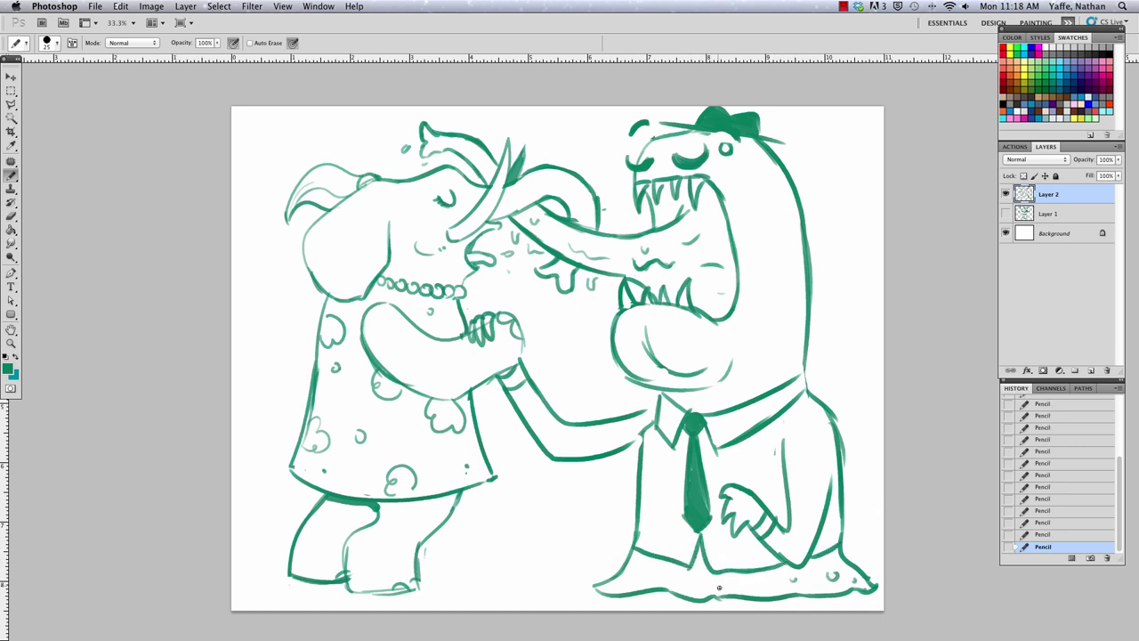
left_click_drag(722, 582, 728, 582)
left_click_drag(597, 590, 654, 607)
mouse_move(836, 604)
left_mouse_down()
mouse_move(882, 608)
mouse_move(867, 574)
left_mouse_up()
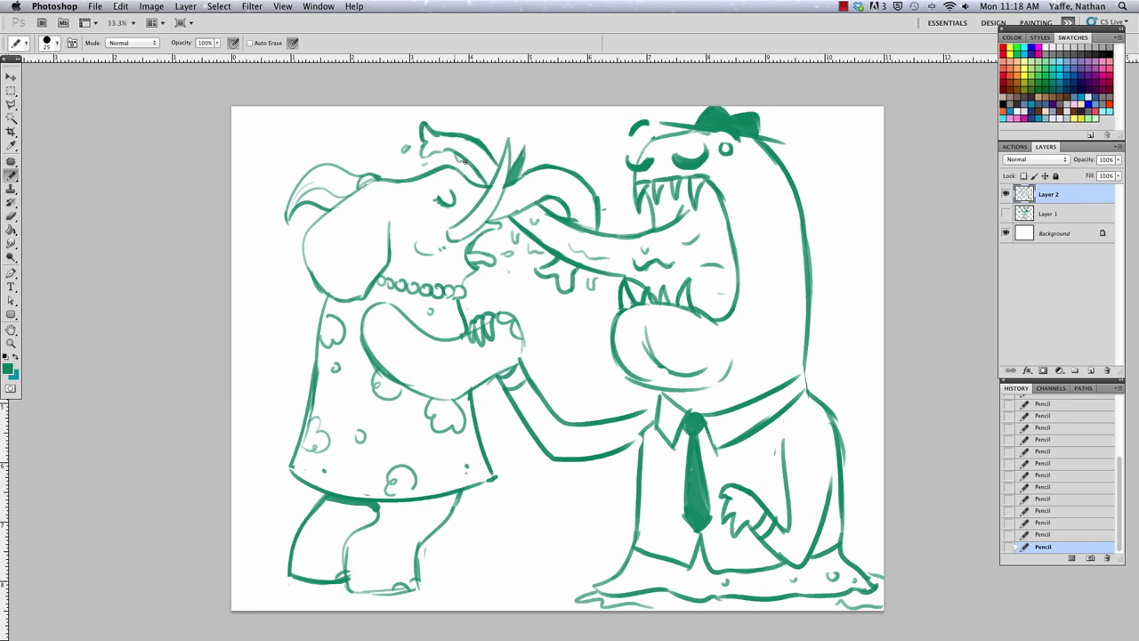
Detail the underside of the elephant's trunk tip and refine the creature's face with a second round eye, thicker crescents and no far brow.
left_click_drag(470, 158, 482, 150)
left_click_drag(728, 147, 730, 148)
left_click_drag(653, 138, 674, 134)
left_click_drag(624, 162, 668, 150)
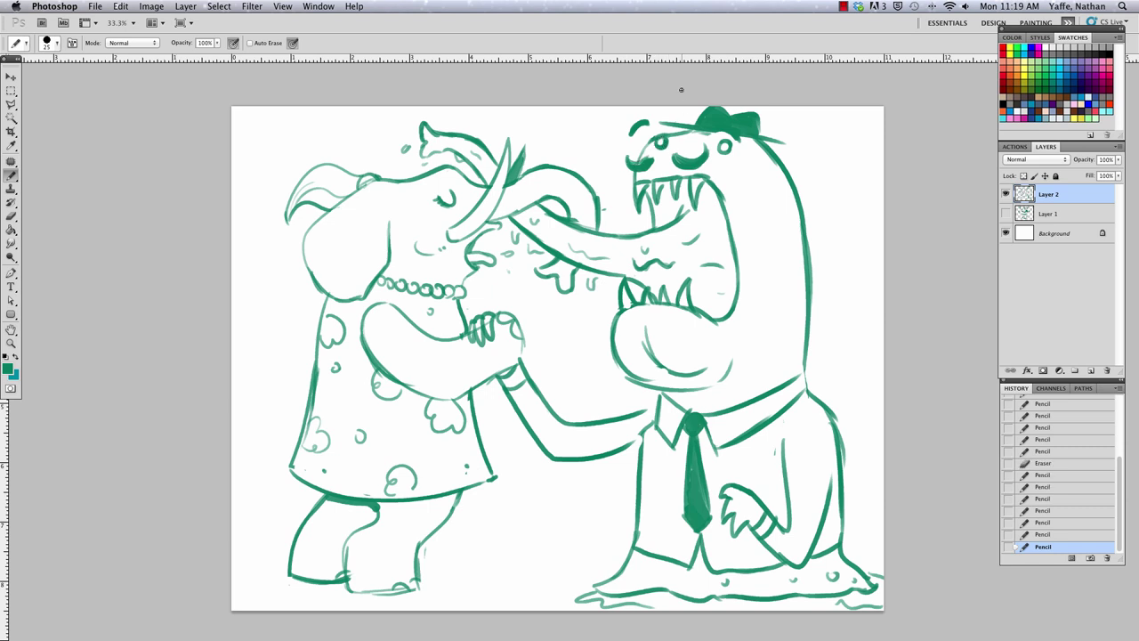
mouse_move(636, 123)
left_mouse_down()
mouse_move(643, 134)
mouse_move(630, 130)
left_mouse_up()
Add a row of small spikes down the creature's back and strengthen the neck and far collar lines.
mouse_move(791, 164)
left_mouse_down()
mouse_move(817, 268)
mouse_move(813, 349)
mouse_move(808, 338)
left_mouse_up()
mouse_move(805, 363)
left_mouse_down()
mouse_move(797, 377)
mouse_move(808, 386)
left_mouse_up()
mouse_move(658, 407)
left_mouse_down()
mouse_move(663, 393)
mouse_move(674, 402)
left_mouse_up()
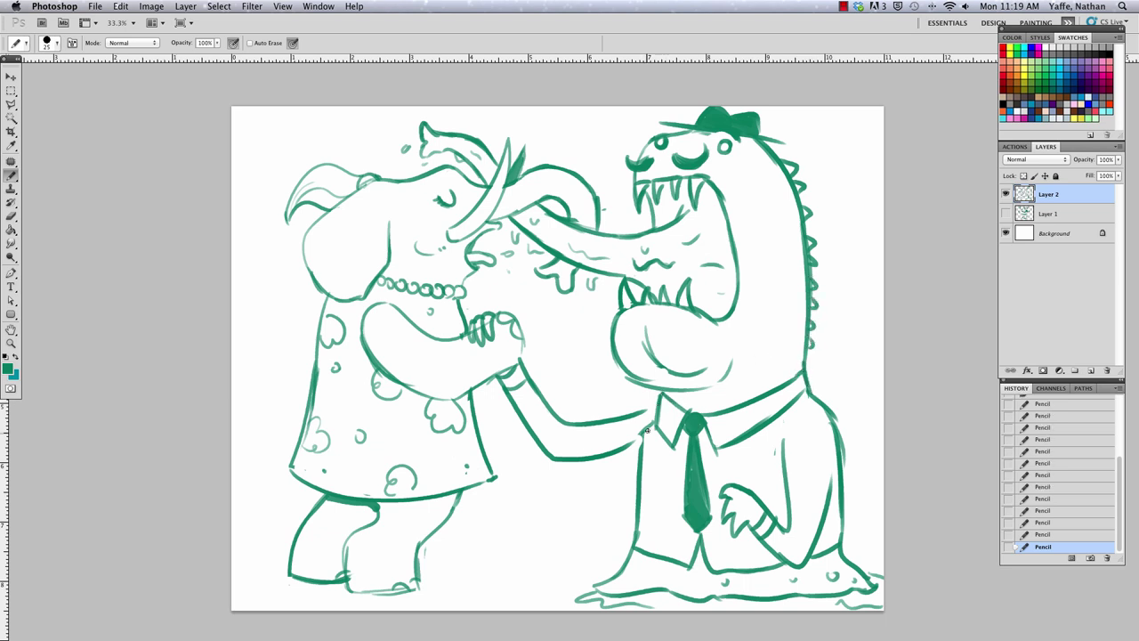
Clean up the far shoulder and hat outlines with the eraser and tidy the fingers on the elephant's hand.
left_click_drag(622, 451, 664, 404)
key("e")
mouse_move(696, 136)
left_mouse_down()
mouse_move(715, 138)
mouse_move(705, 127)
left_mouse_up()
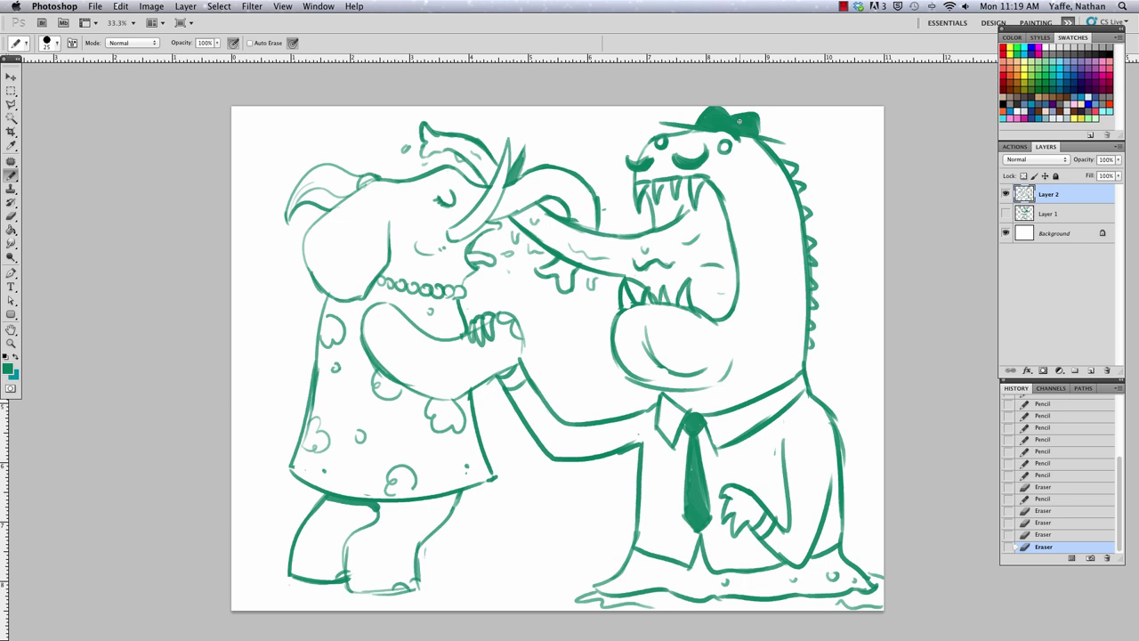
left_click_drag(483, 321, 474, 327)
Erase the upper back line and spikes behind the creature's head and draw a large drooping ear there.
mouse_move(771, 186)
left_mouse_down()
mouse_move(793, 169)
mouse_move(804, 237)
left_mouse_up()
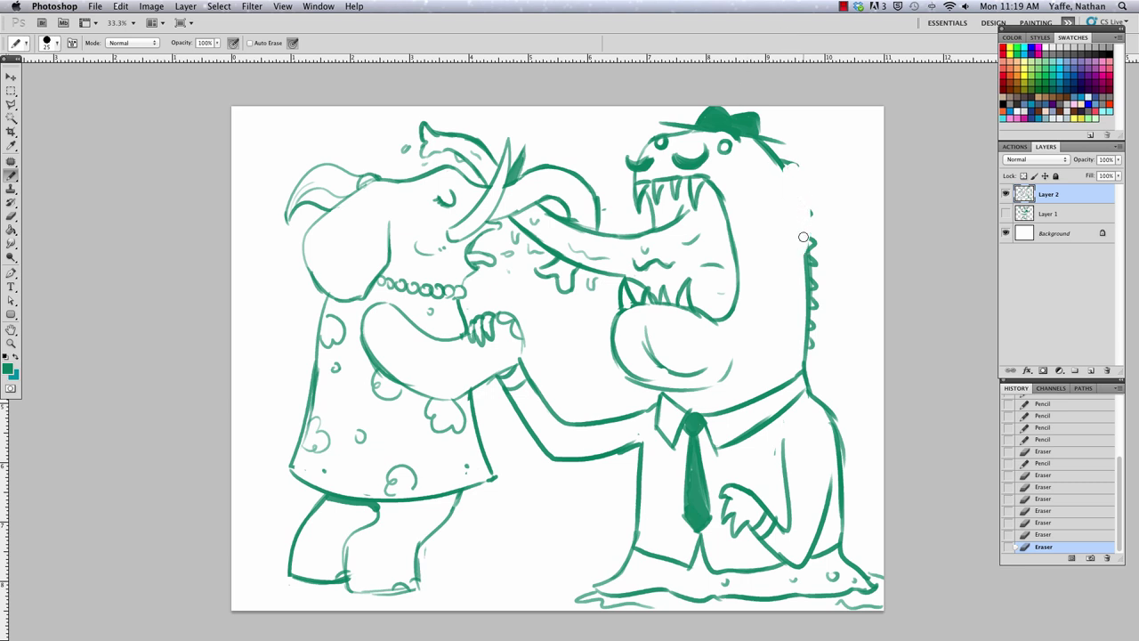
left_click_drag(776, 165, 812, 233)
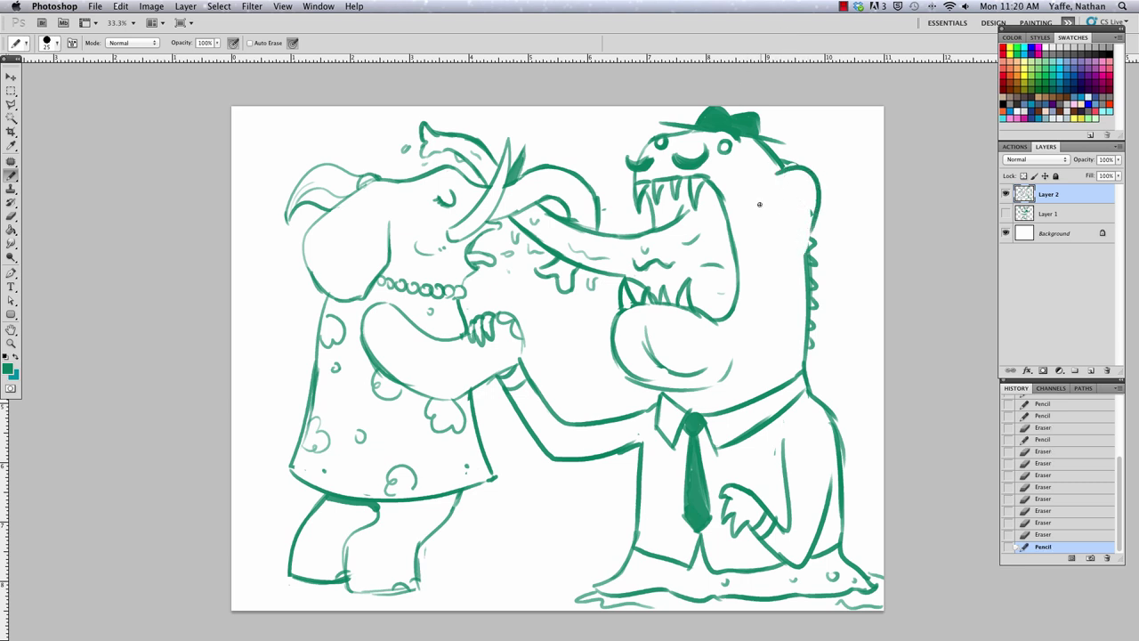
mouse_move(760, 203)
left_mouse_down()
mouse_move(761, 193)
mouse_move(796, 247)
mouse_move(817, 230)
left_mouse_up()
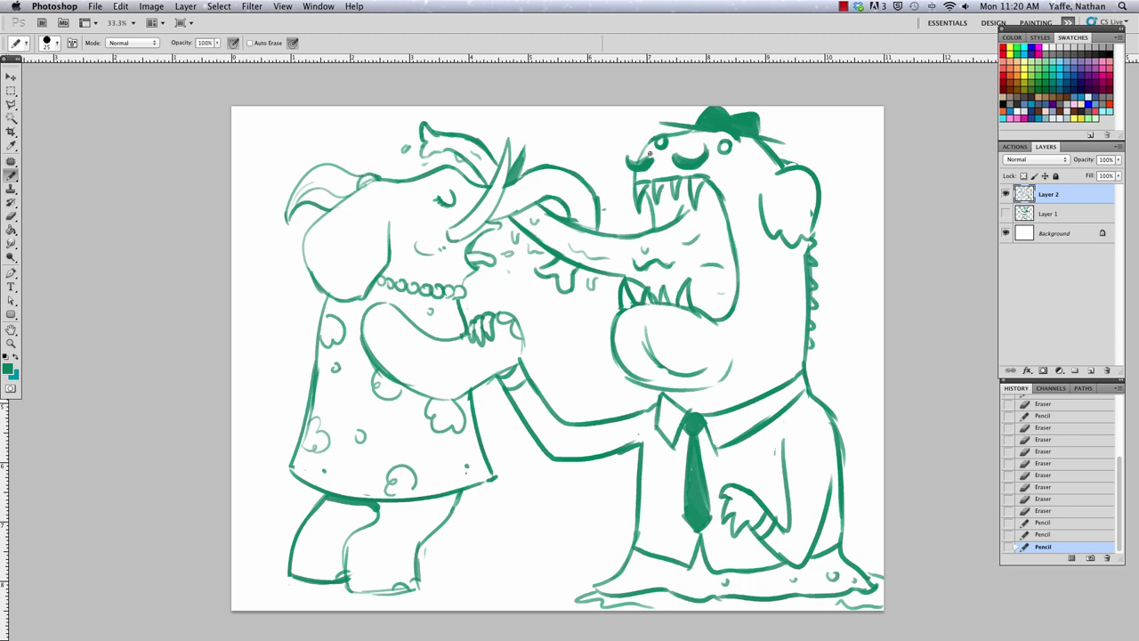
Draw a long ponytail with inner hair strands falling from behind the creature's hat and ear.
mouse_move(779, 156)
left_mouse_down()
mouse_move(844, 160)
mouse_move(857, 245)
left_mouse_up()
left_click_drag(846, 194, 864, 248)
left_click_drag(828, 191, 860, 266)
left_click_drag(845, 211, 852, 246)
mouse_move(828, 174)
left_mouse_down()
mouse_move(842, 209)
mouse_move(844, 188)
left_mouse_up()
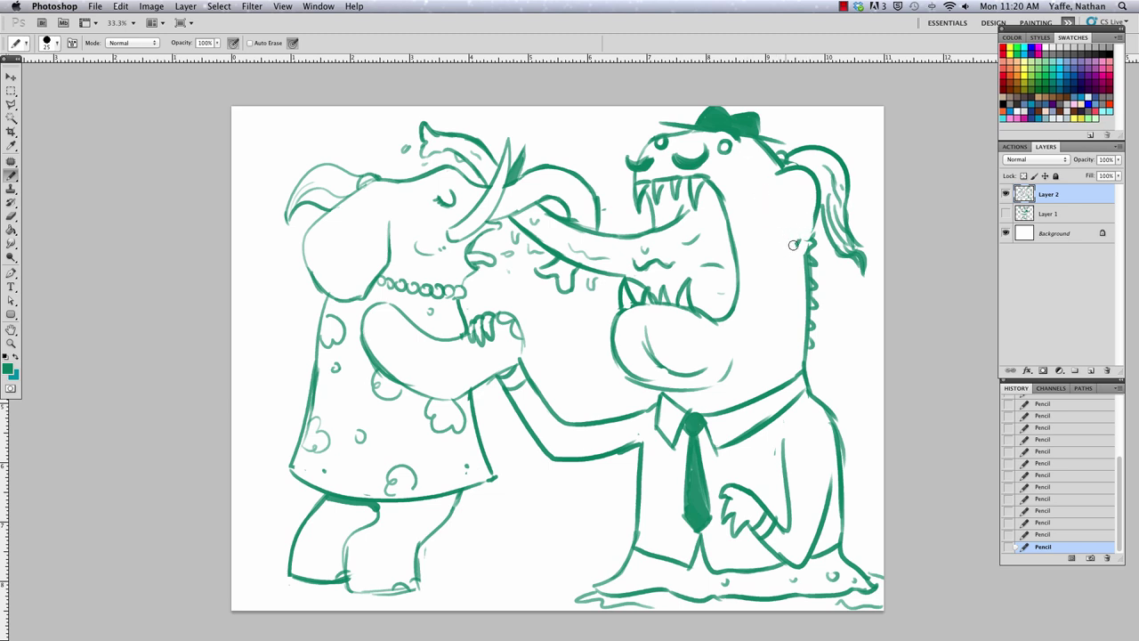
Erase the ear's ragged lower edge, redraw it as a smooth rounded flap, and clean up the far shoulder.
left_click_drag(818, 208, 805, 263)
left_click_drag(761, 225, 804, 259)
left_click_drag(762, 177, 781, 168)
left_click(641, 434)
left_click_drag(611, 446, 598, 450)
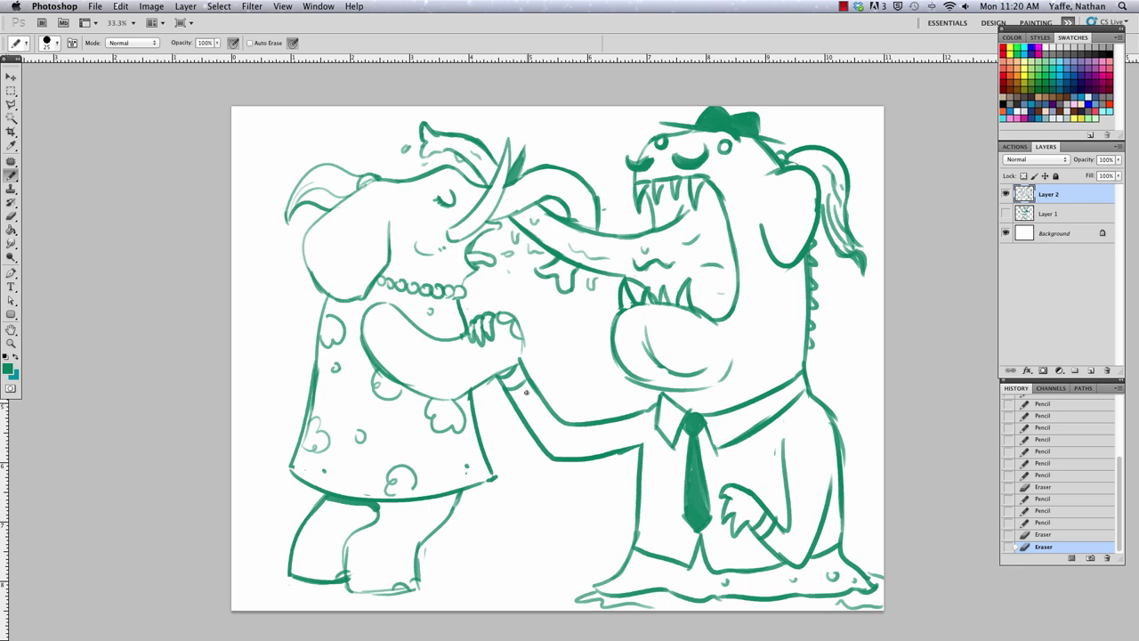
Rework the small wavy marks inside the creature's mouth and darken the outer edge of the elephant's hand.
left_click(646, 262)
left_click(650, 259)
mouse_move(522, 361)
left_mouse_down()
mouse_move(516, 323)
mouse_move(521, 362)
left_mouse_up()
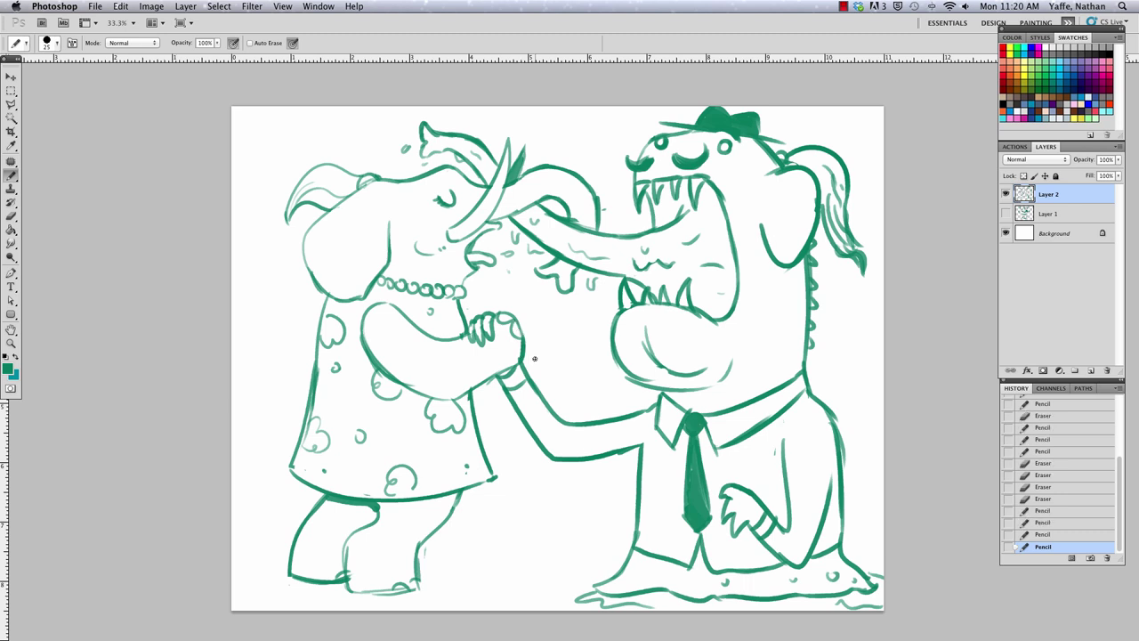